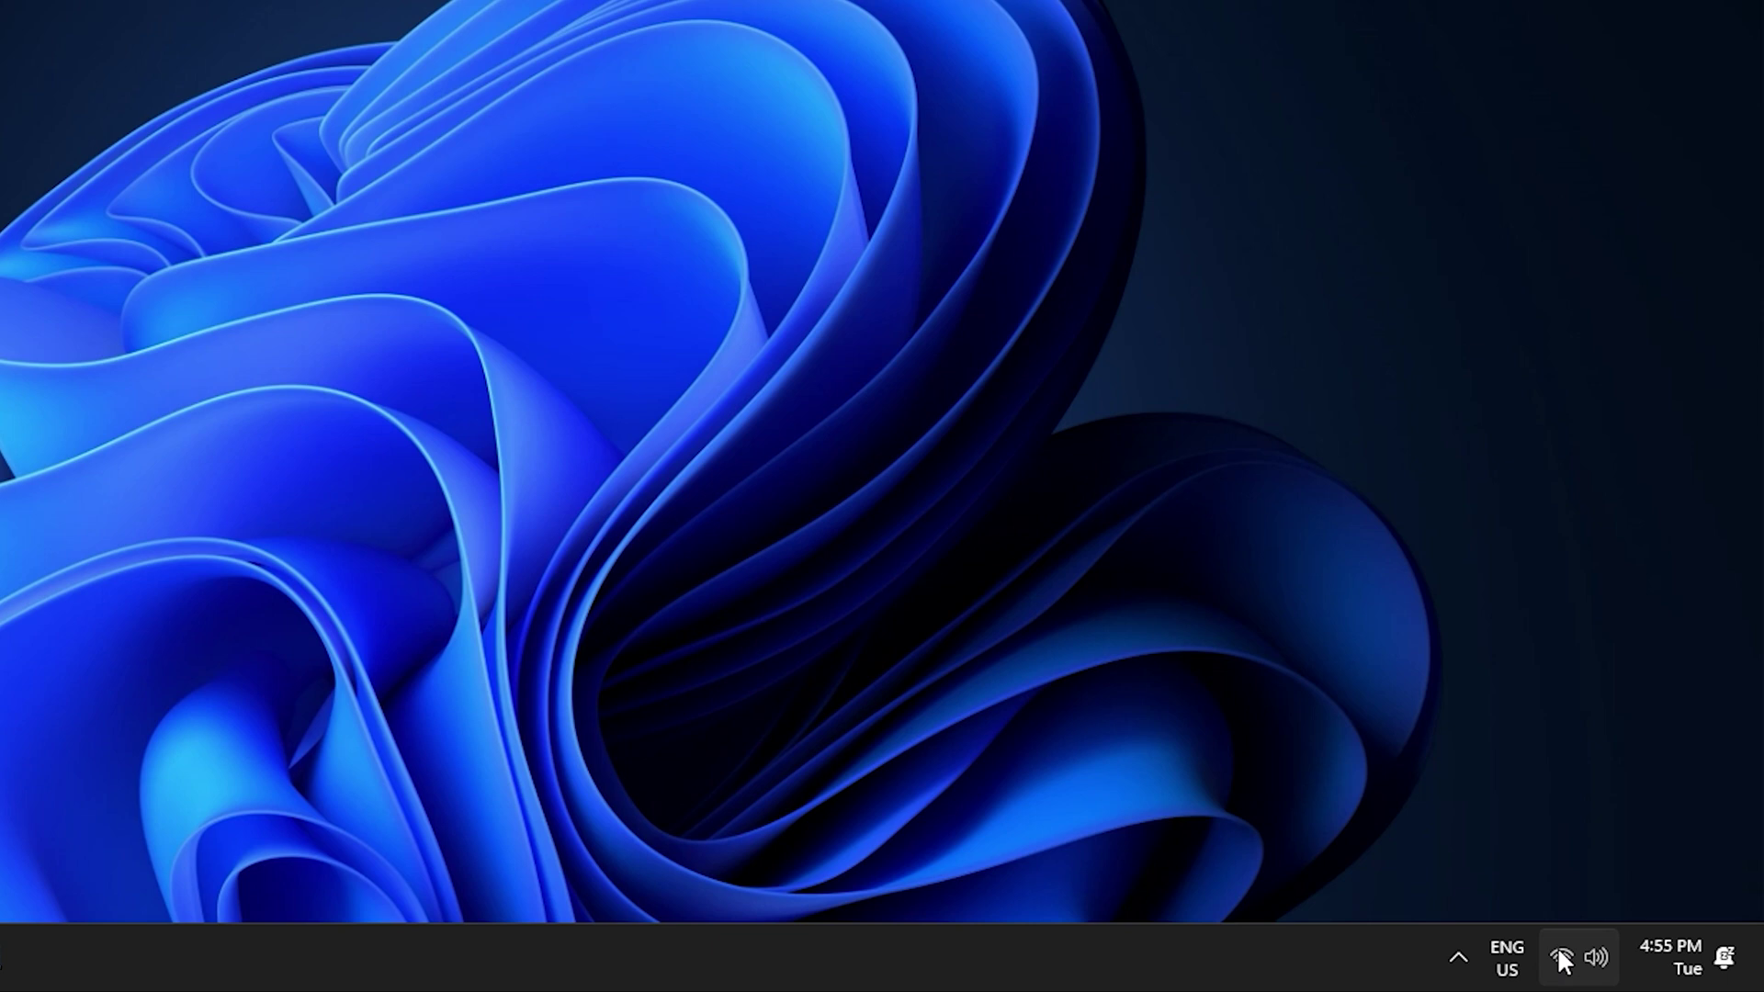
Show the Wi‑Fi network list from the tray to confirm the network is connected and secured.
left_click(1559, 955)
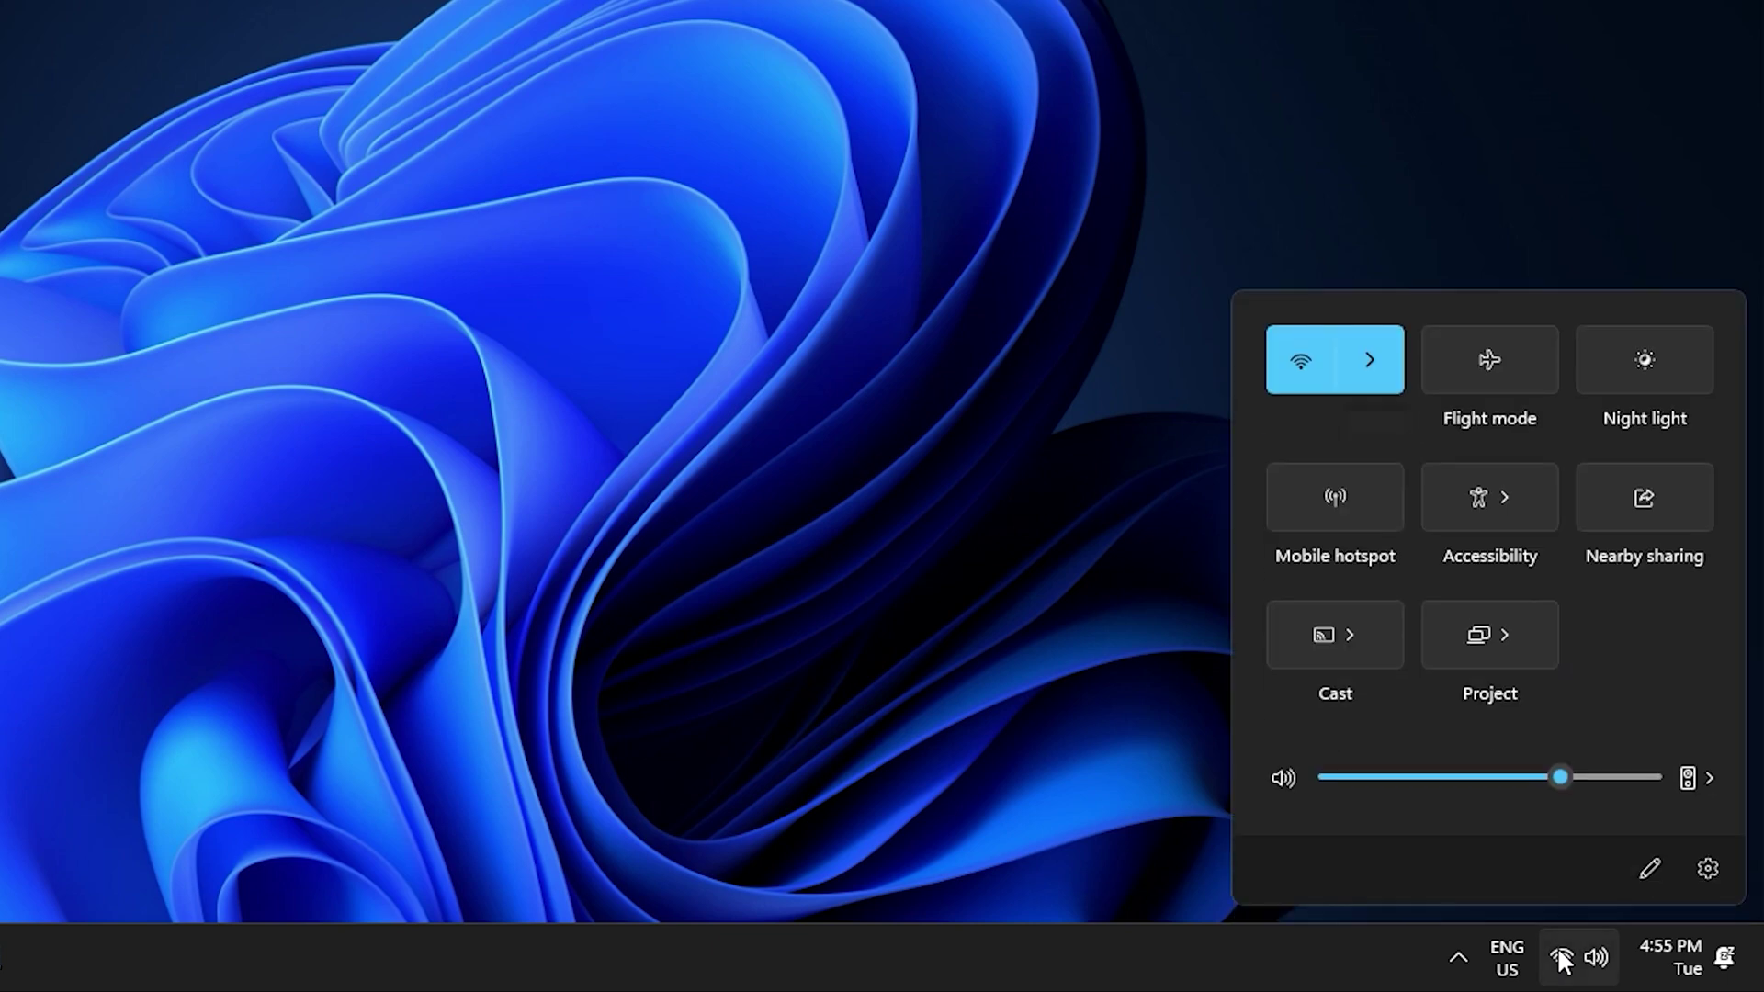
left_click(1370, 367)
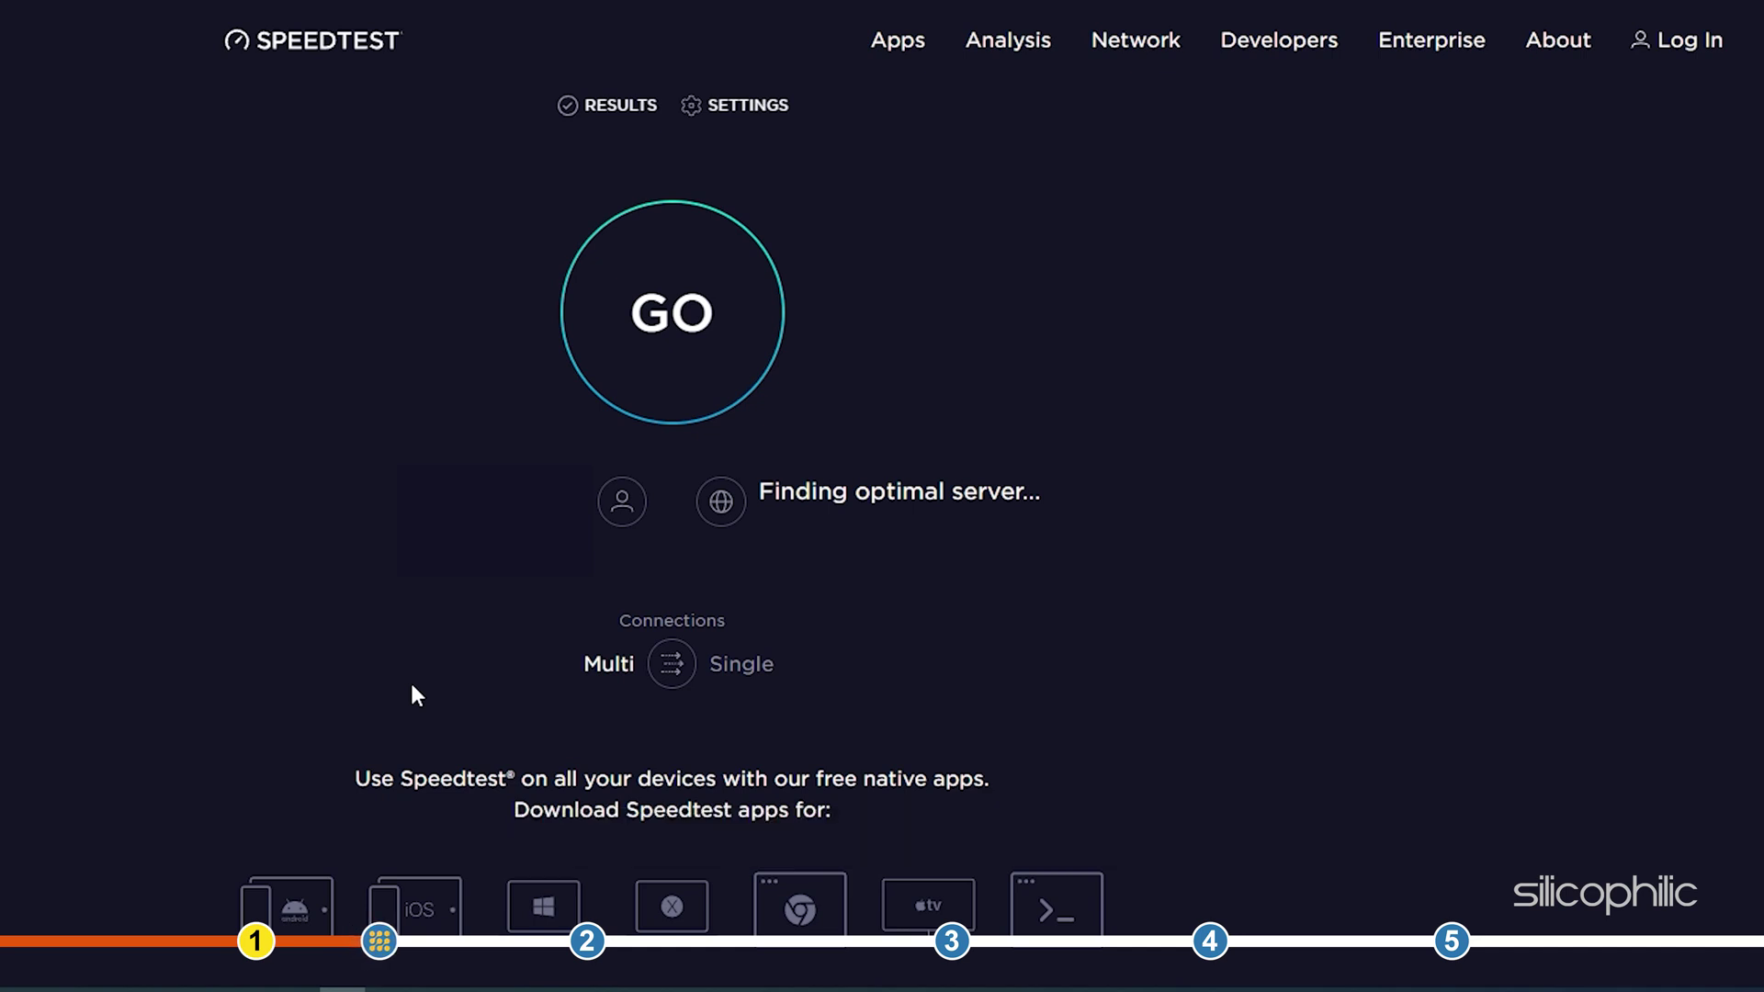
Run a Speedtest, then check the Canon MF230 TCP/IP port address 192.168.0.115.
left_click(670, 310)
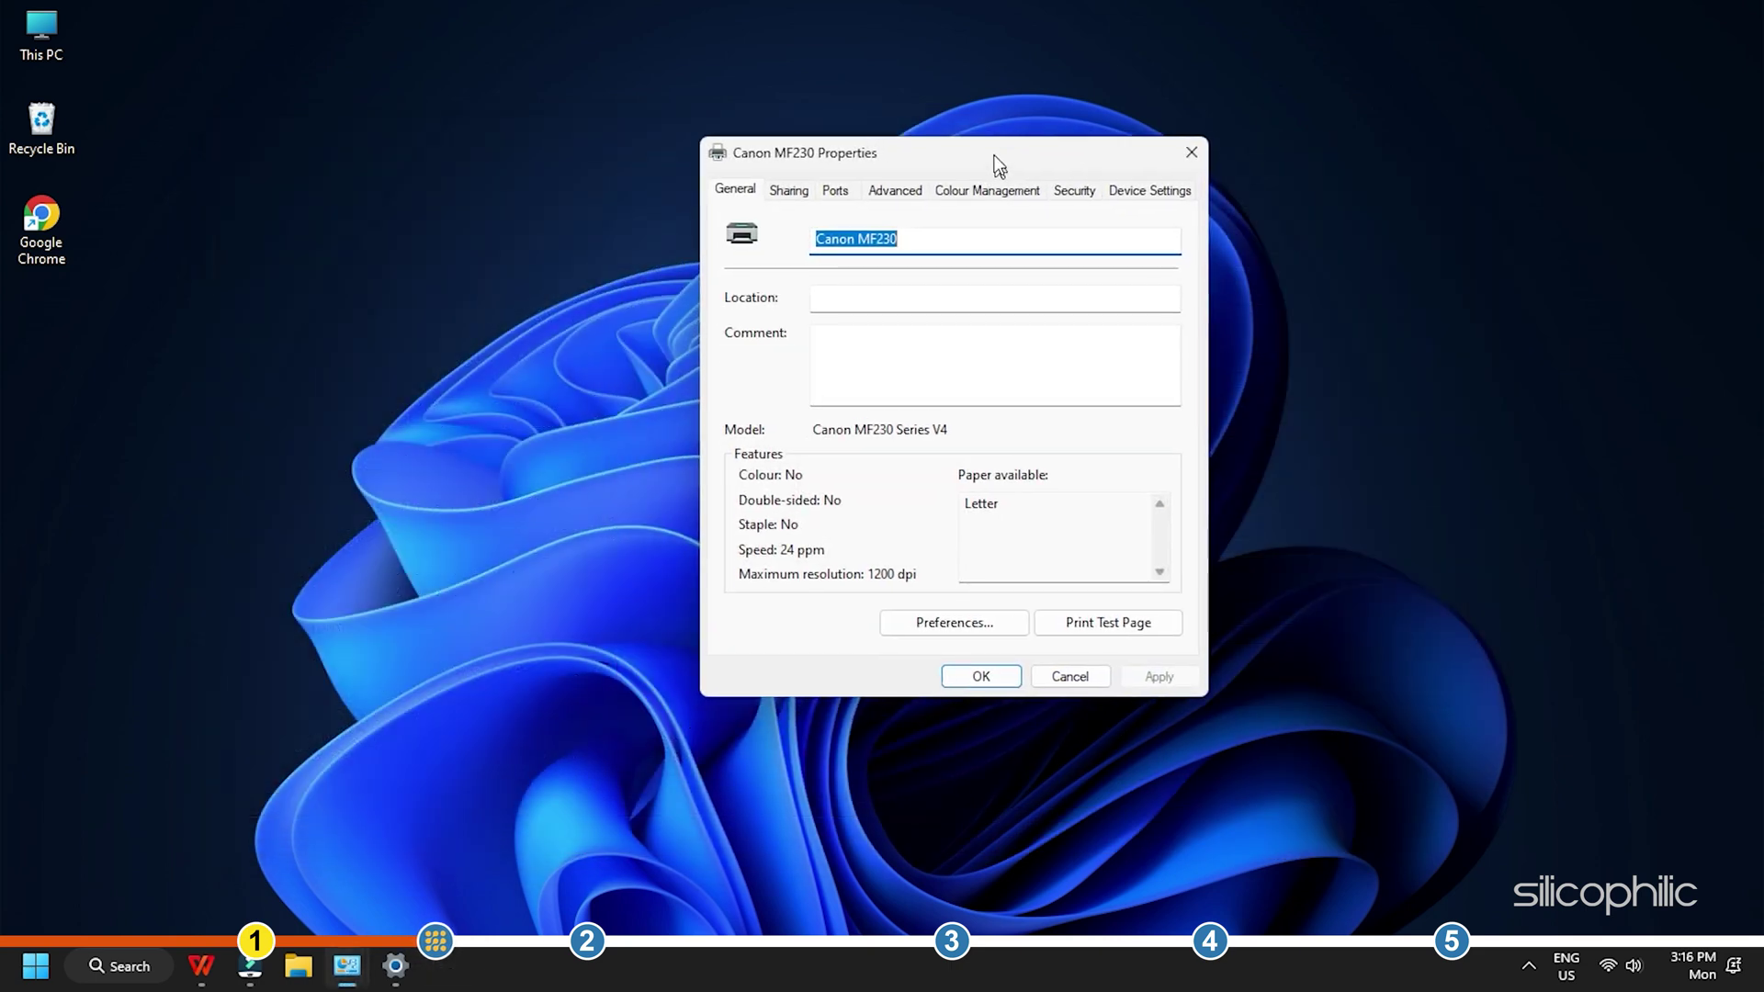
left_click(834, 183)
left_click(1107, 531)
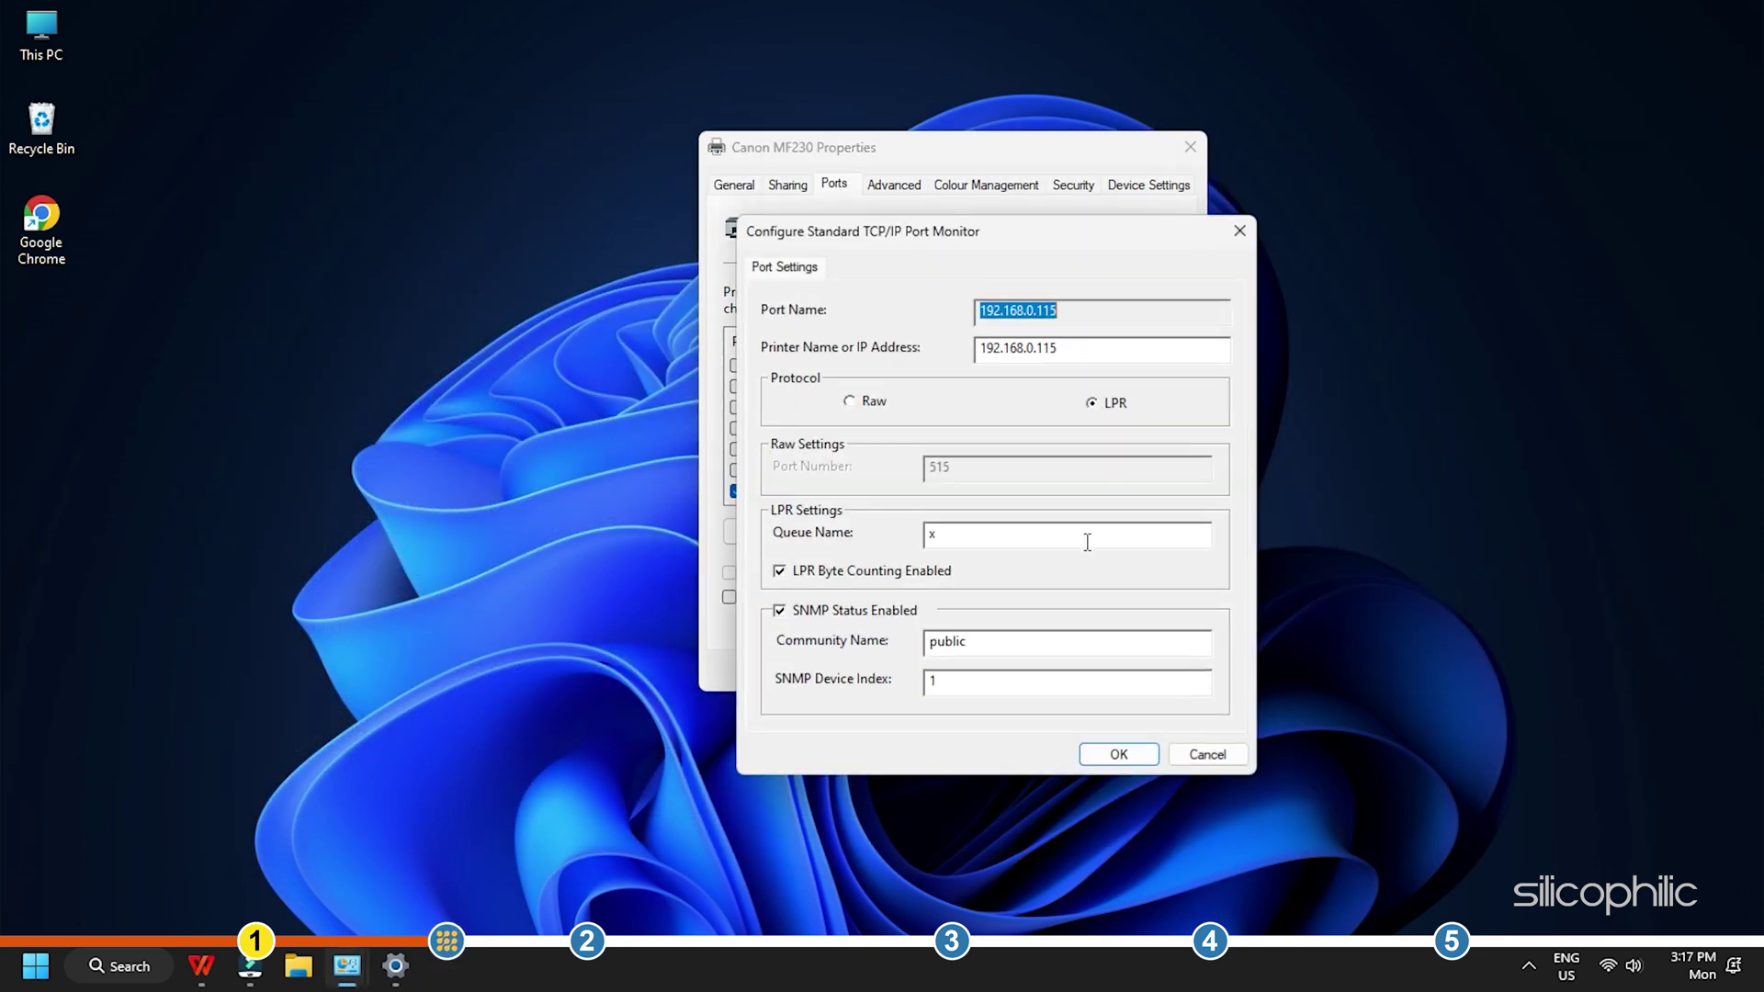
Select the printer IP, run ipconfig, and highlight the Wi‑Fi IPv4 address 192.168.0.101.
double_click(979, 355)
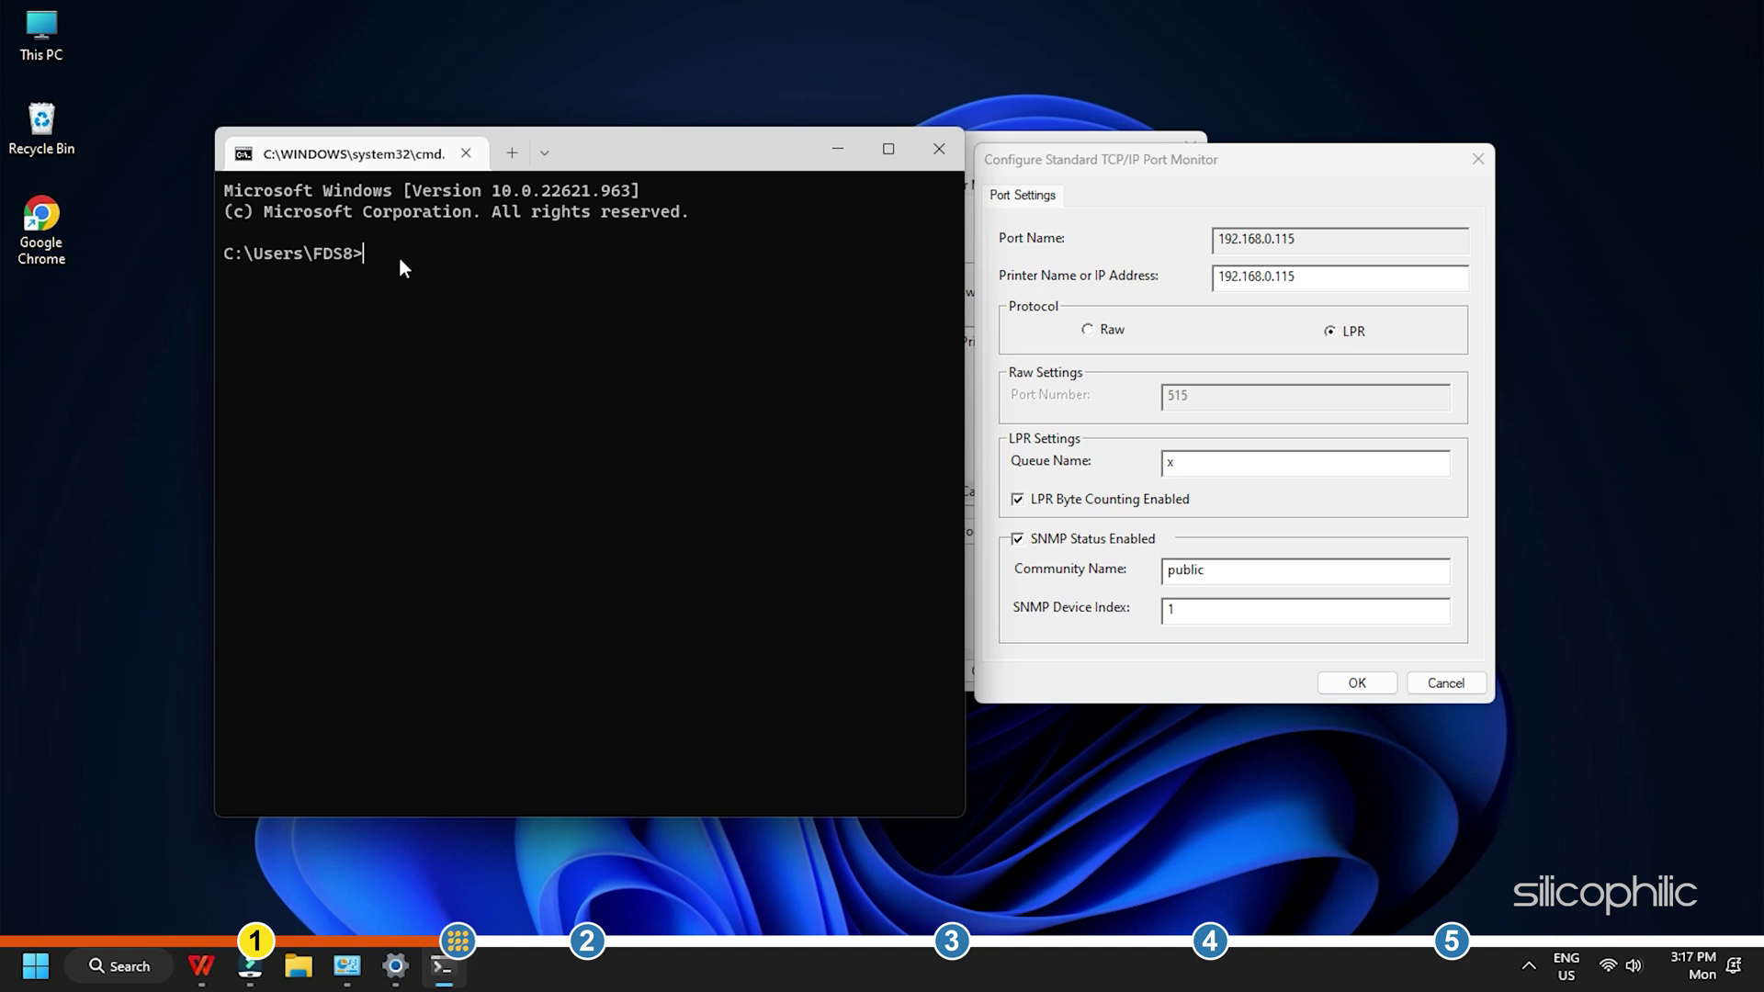
key("Return")
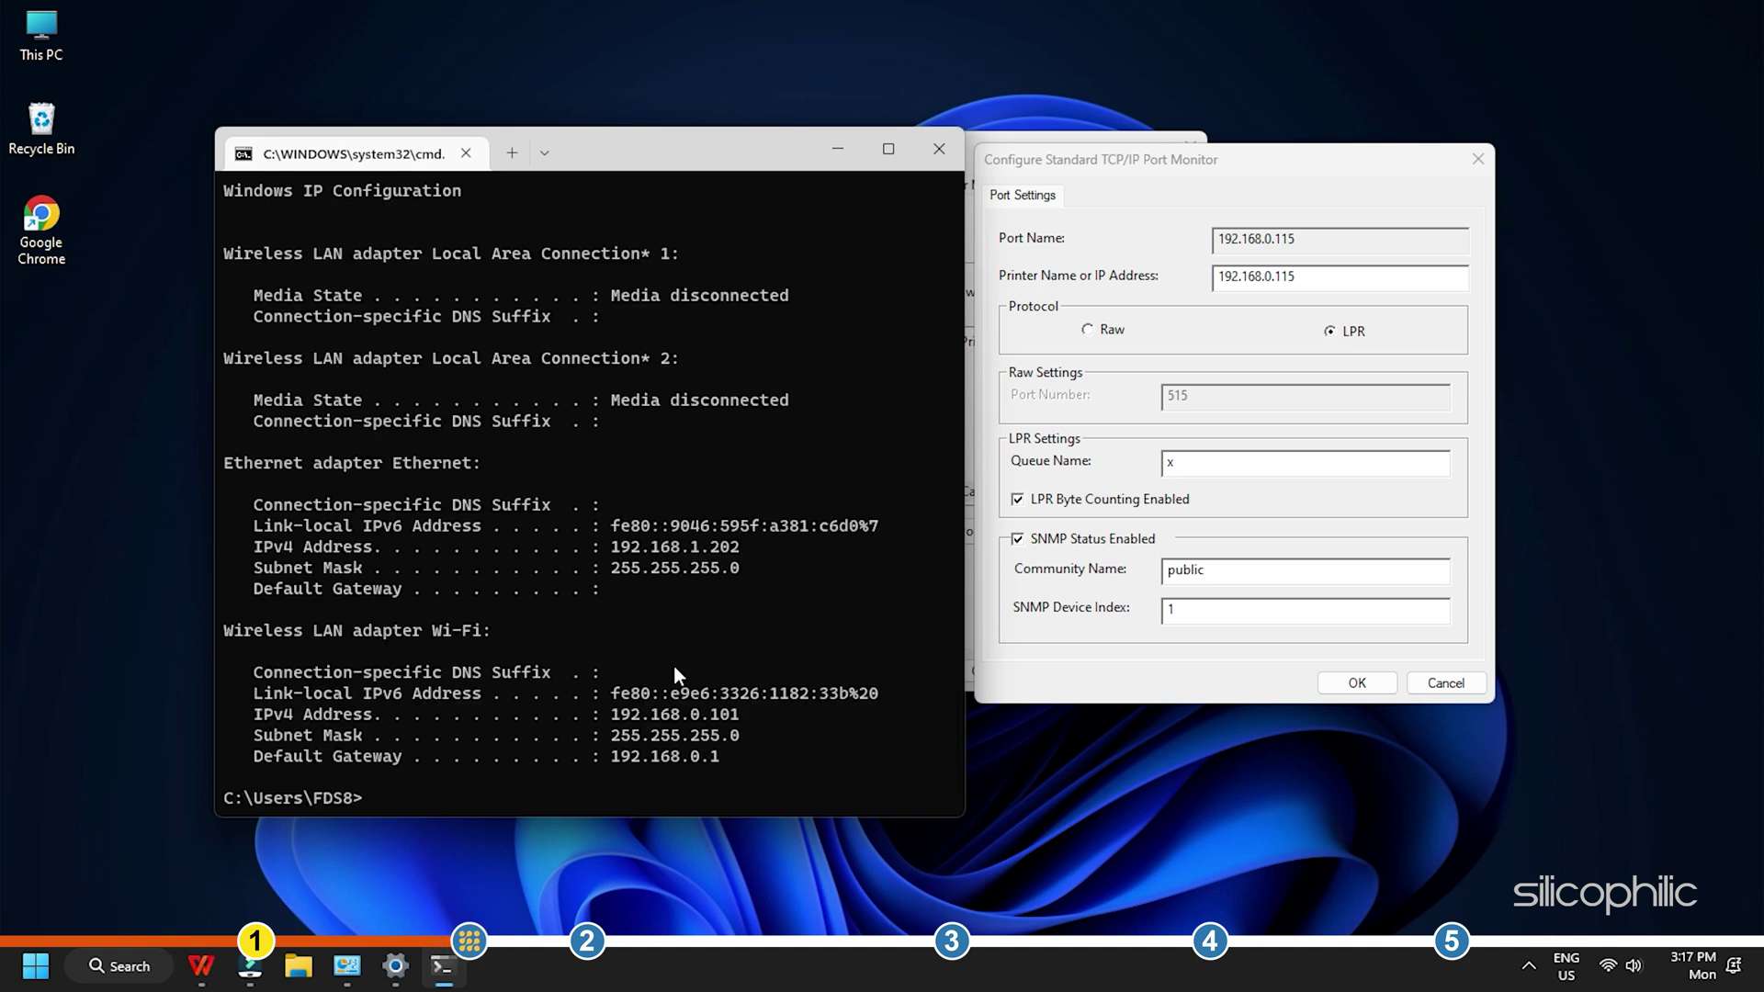
left_click_drag(765, 715, 610, 714)
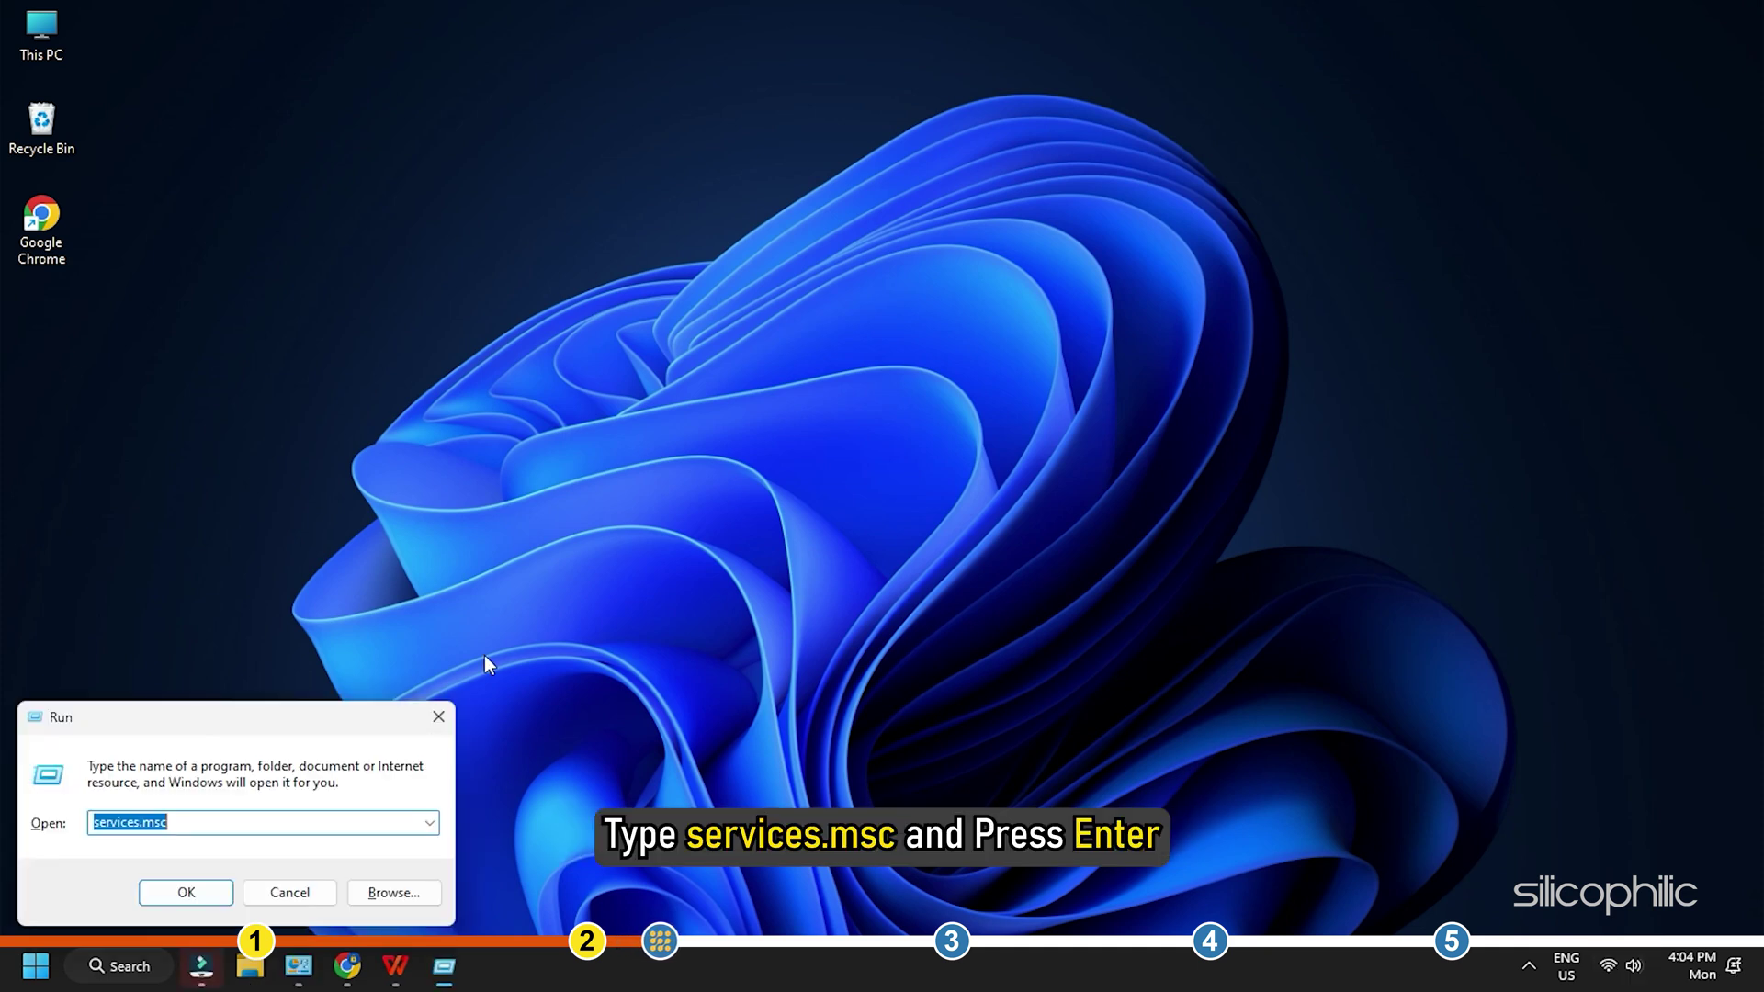
Launch services.msc and stop the Print Spooler service.
key("Return")
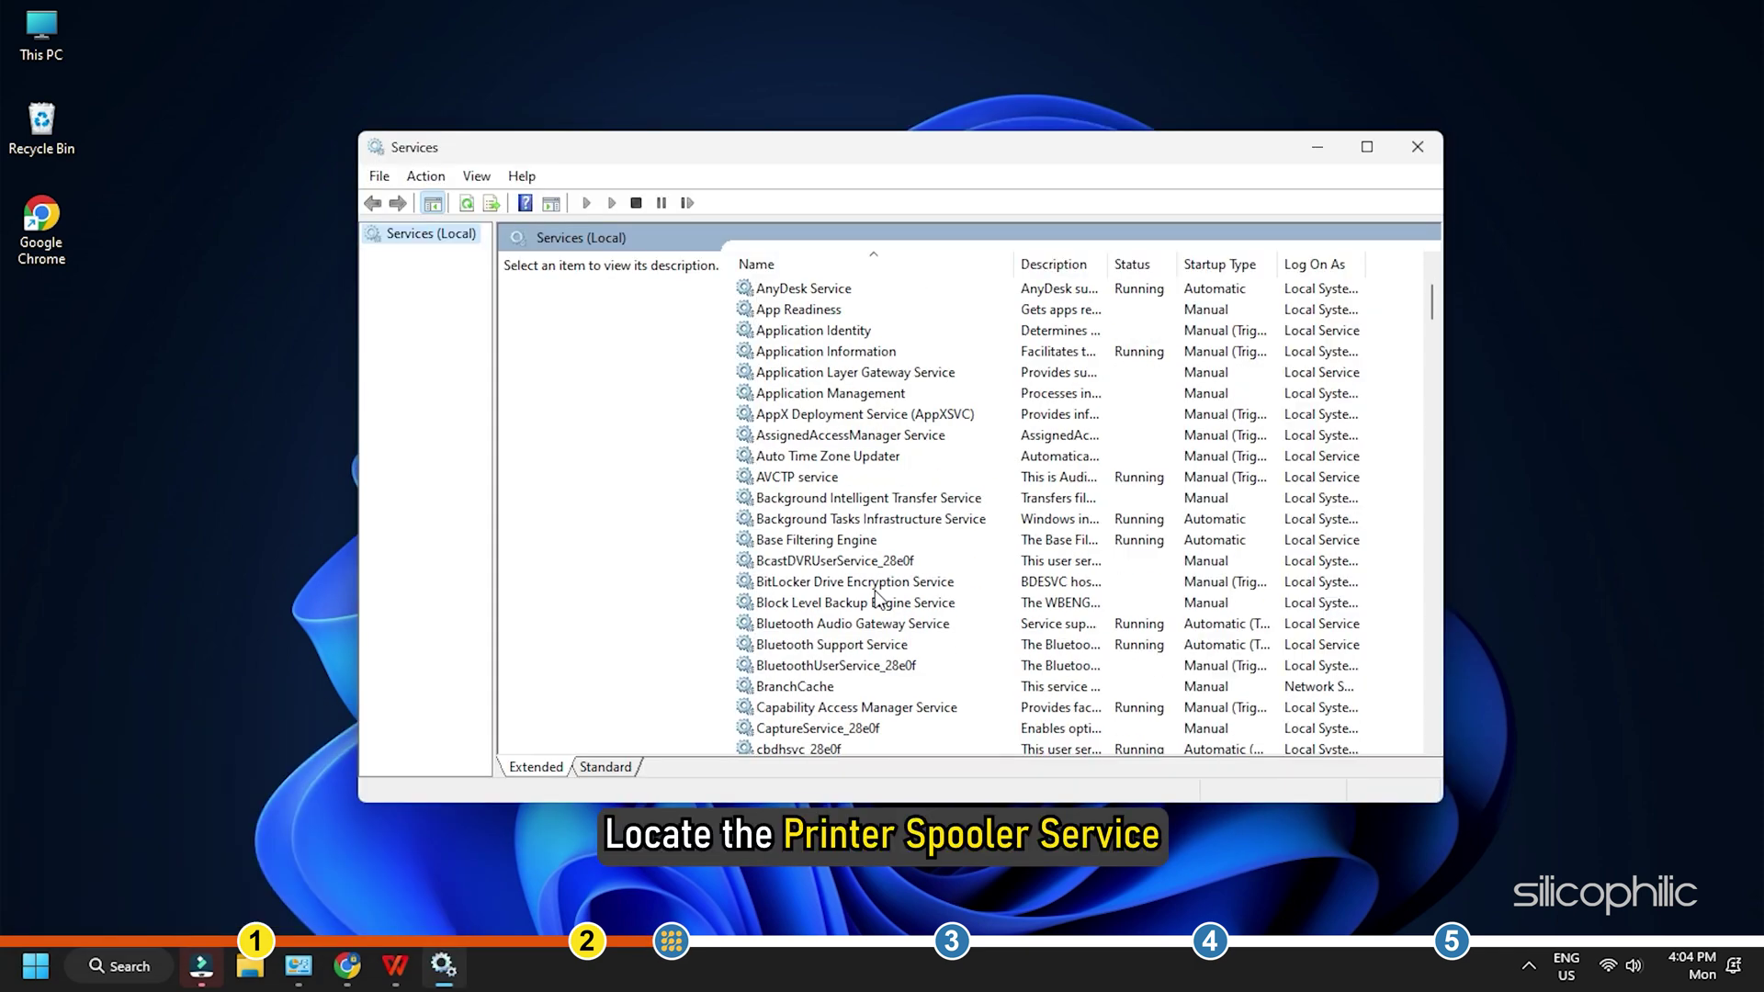
scroll(877, 598, "down", 20)
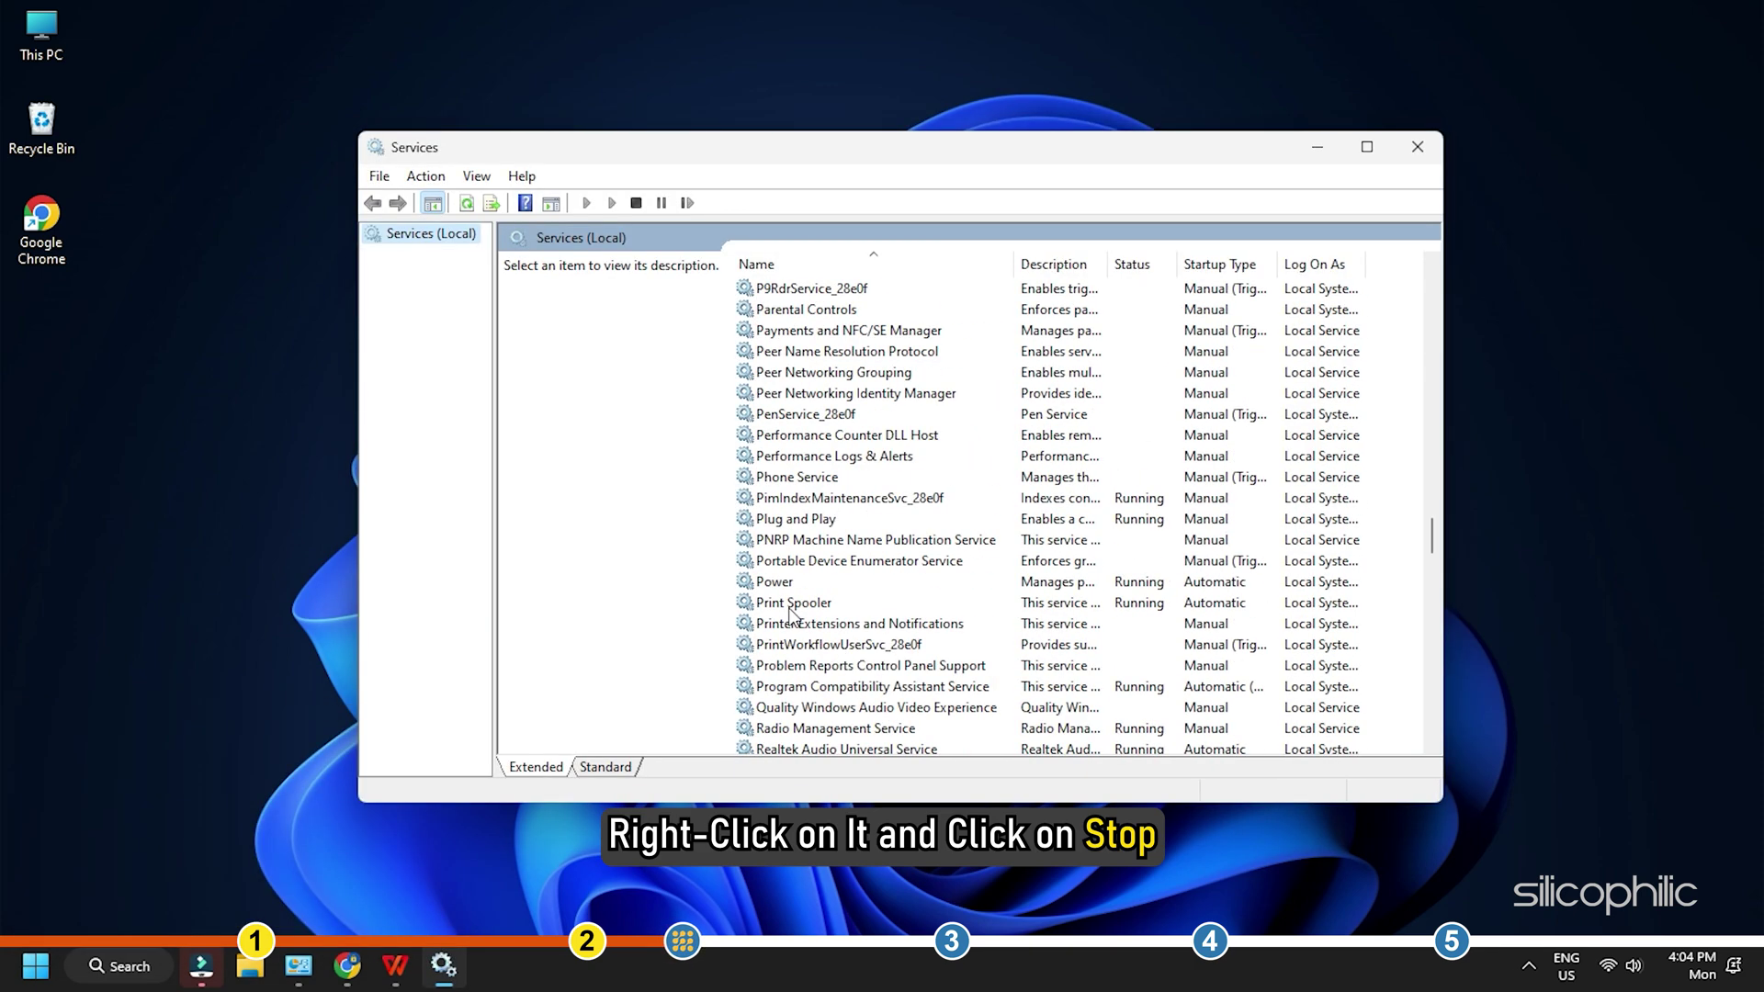
left_click(792, 614)
right_click(813, 604)
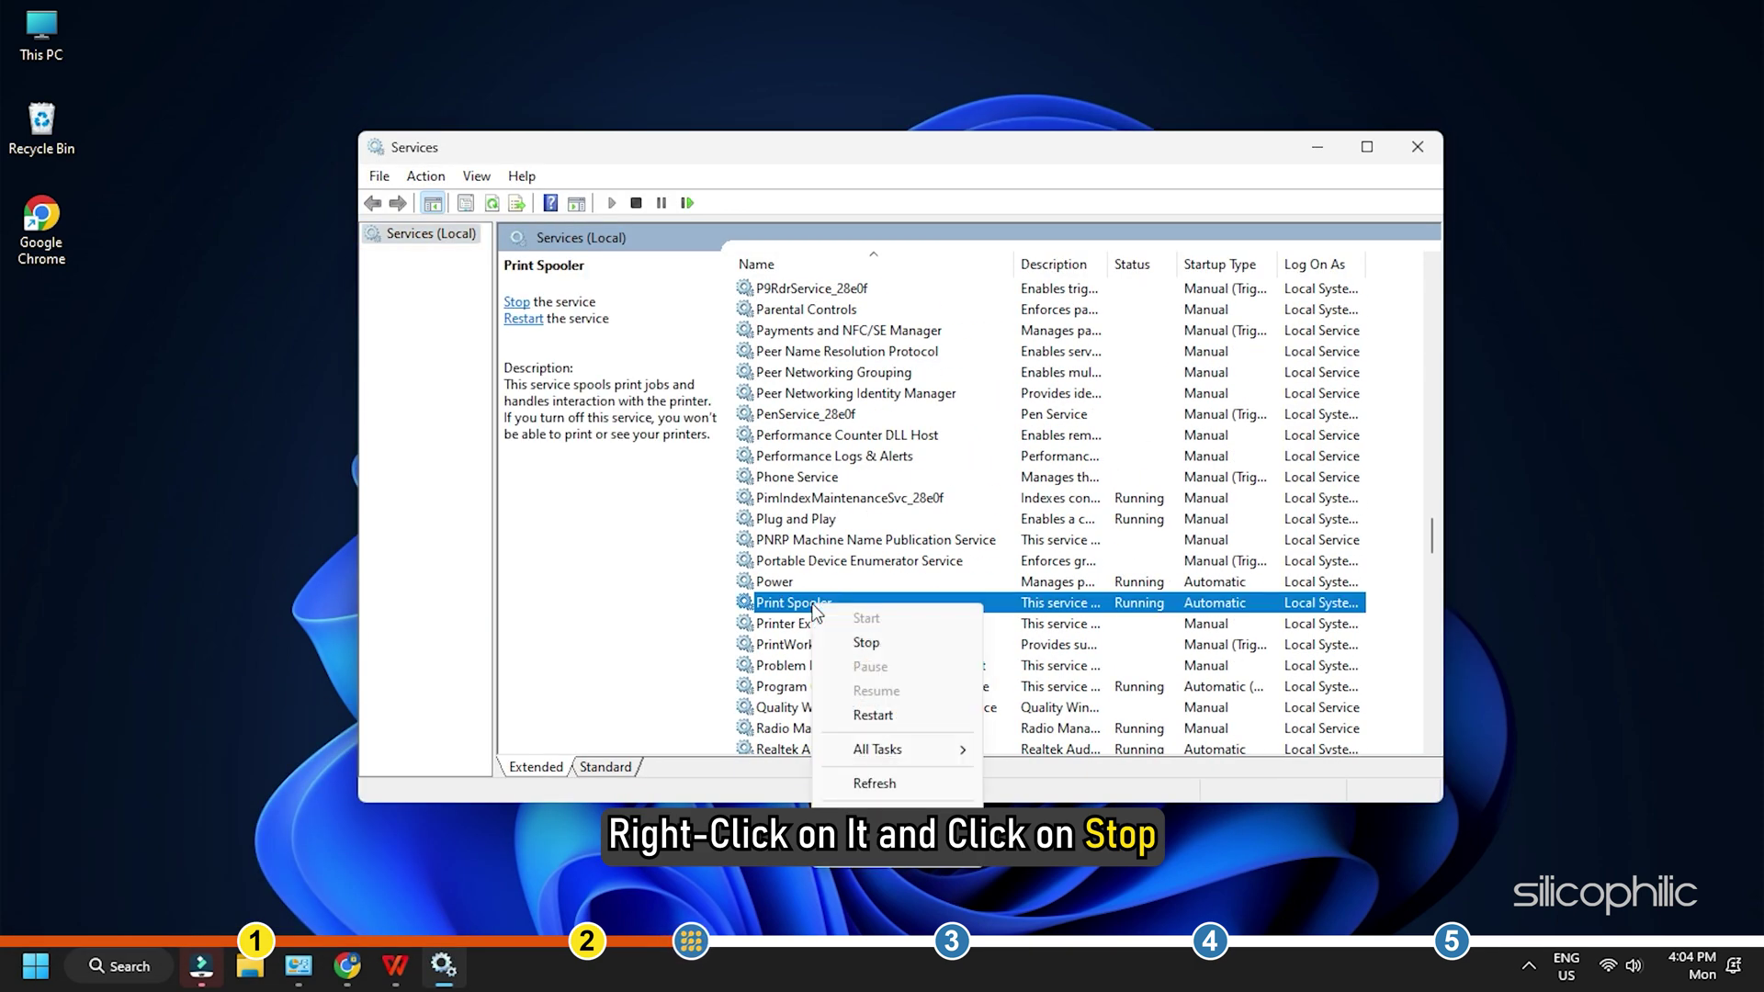
left_click(869, 643)
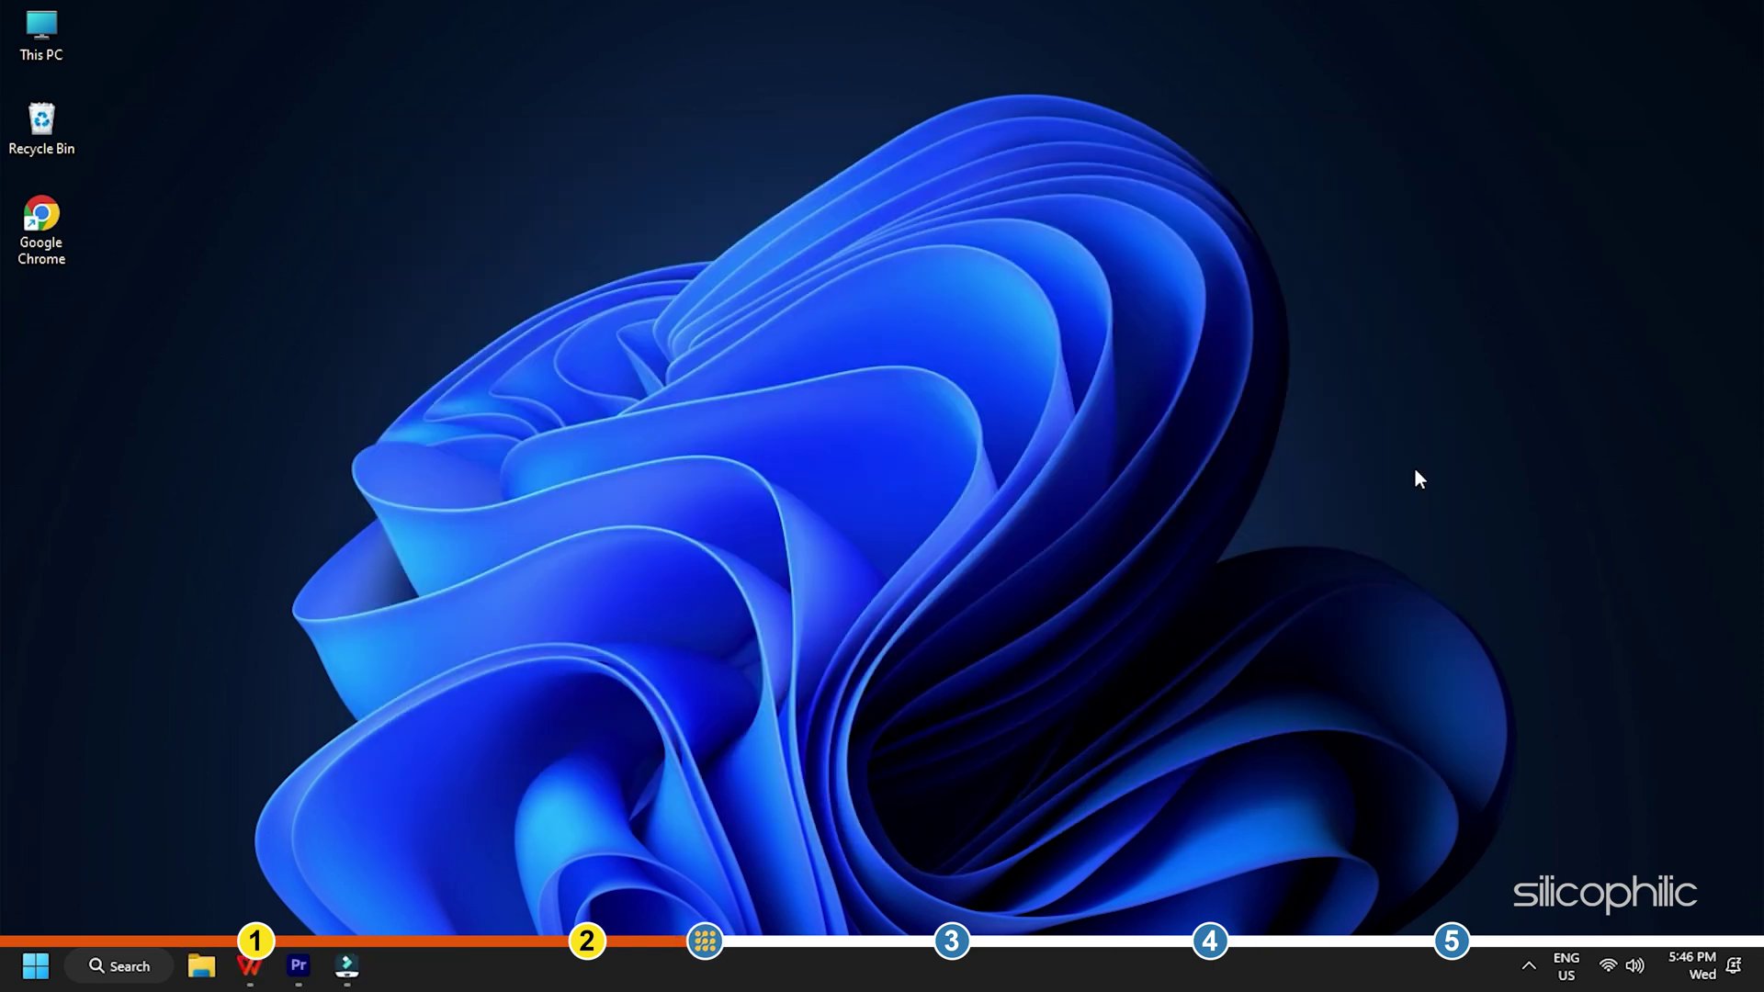
Open the spool PRINTERS folder and delete all five queued print files.
key("super+r")
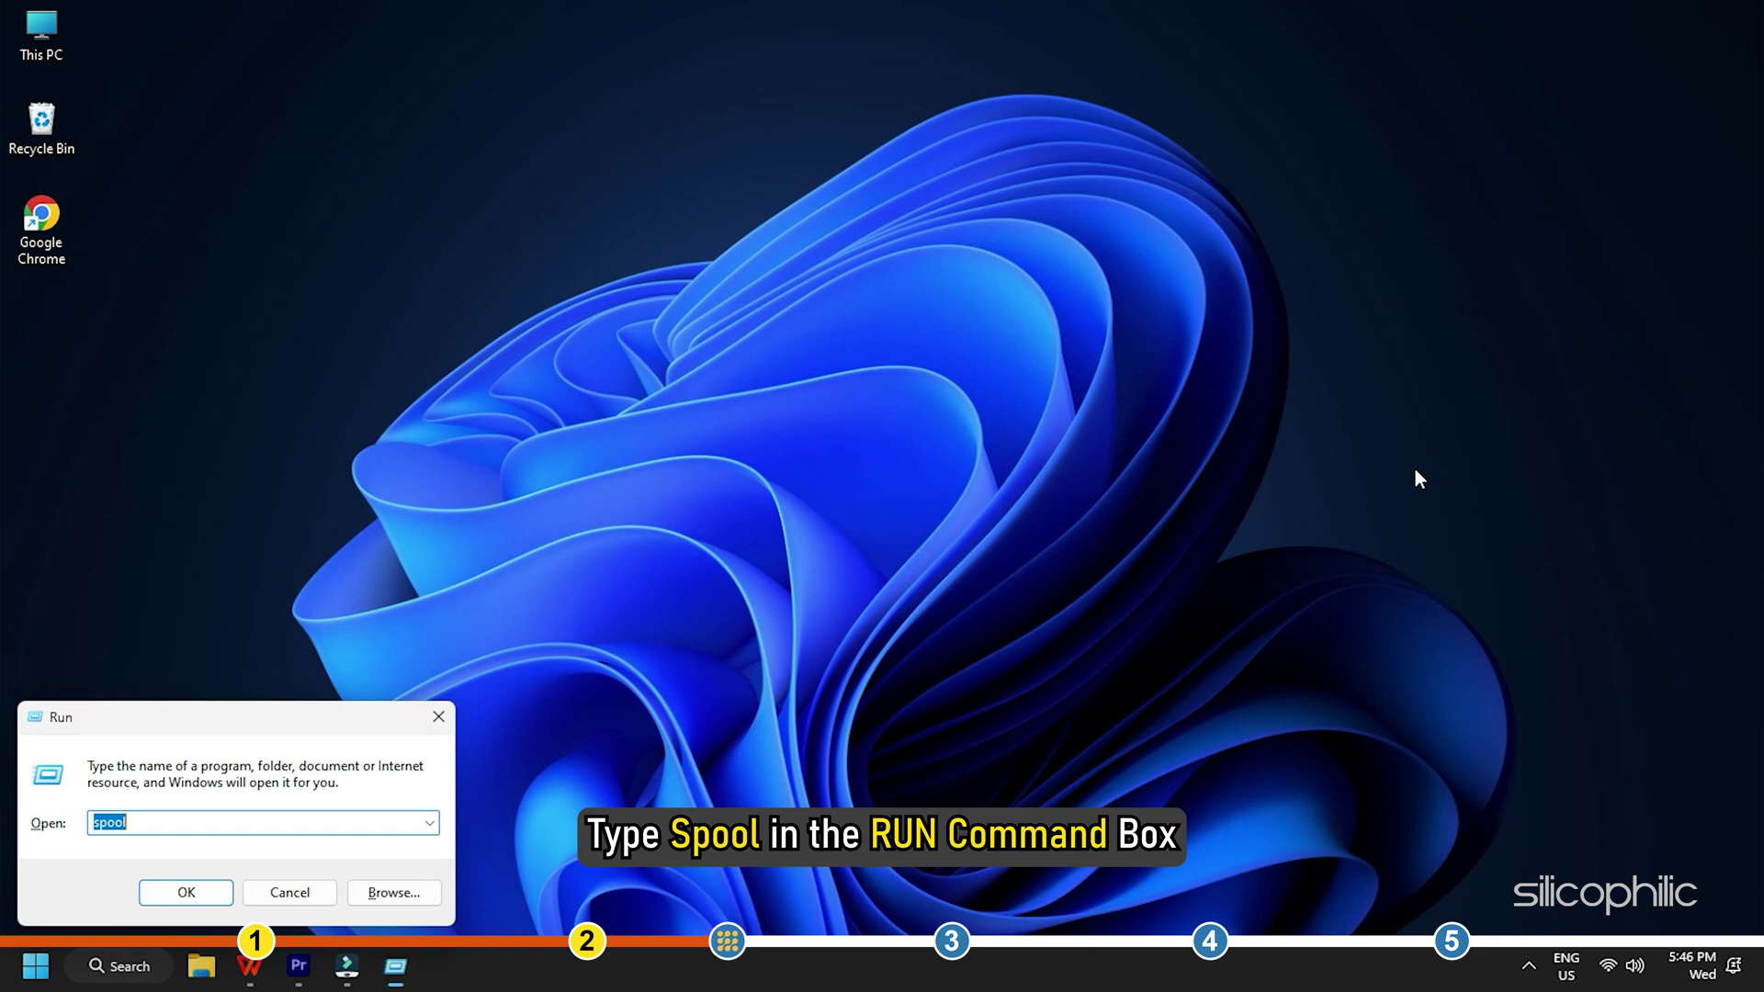
key("Return")
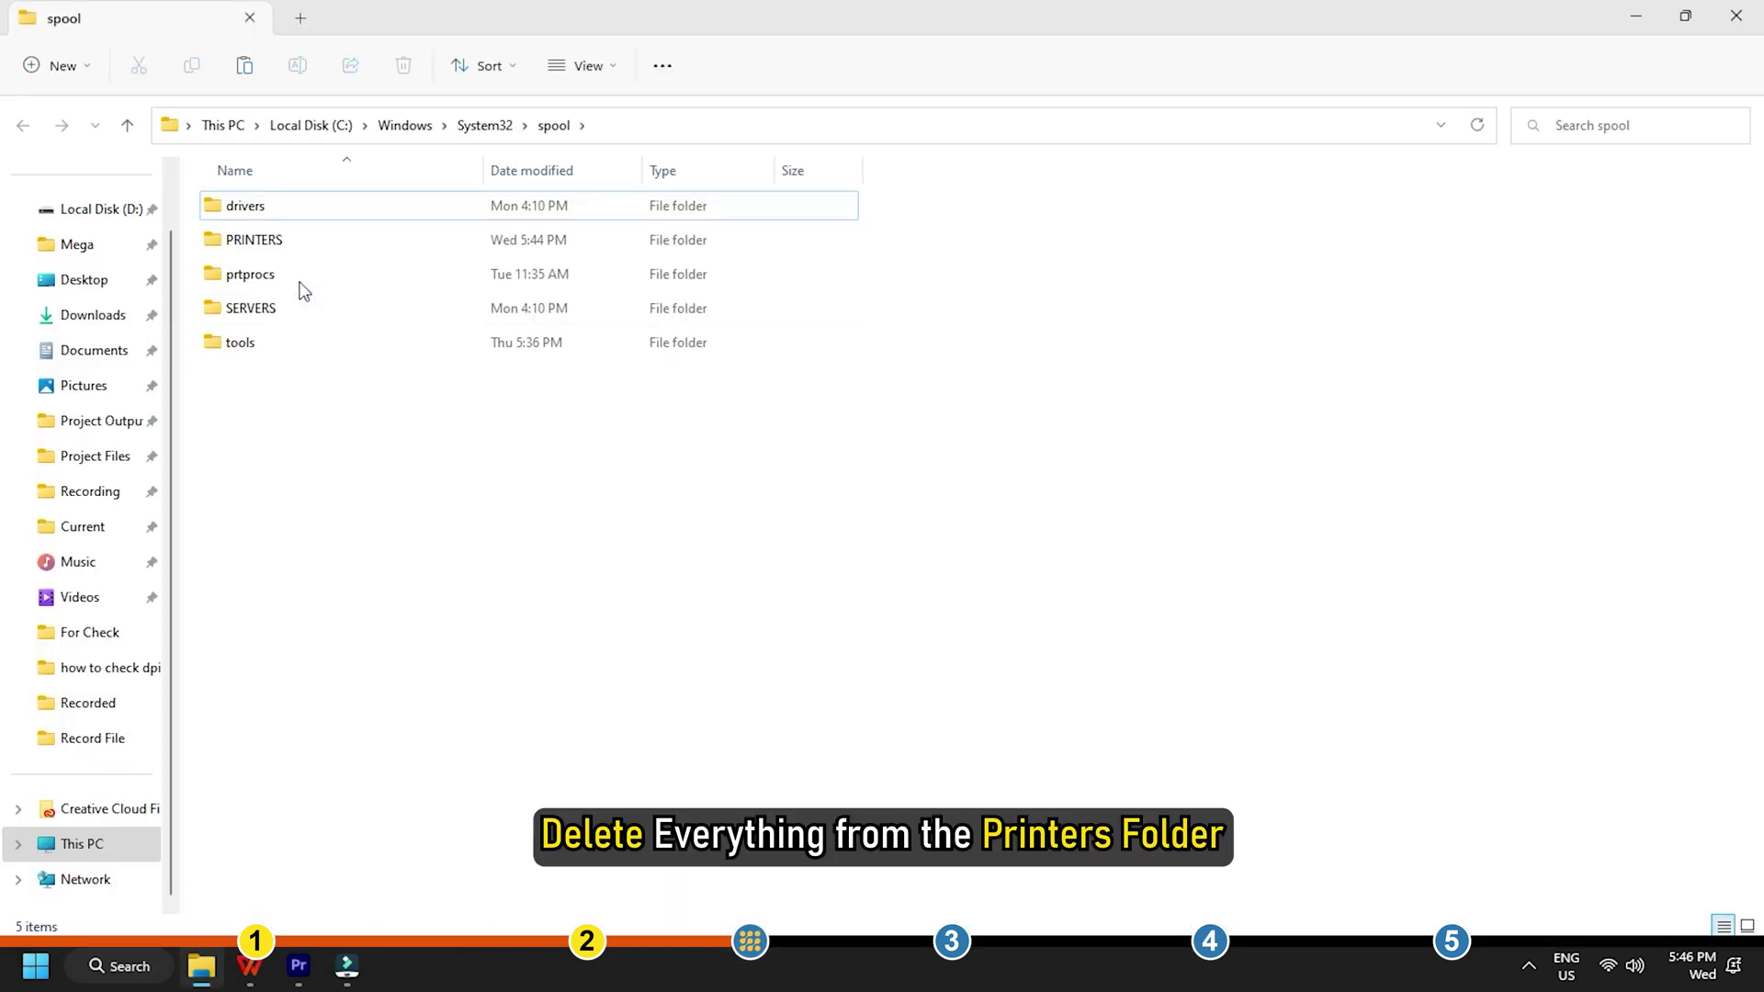
double_click(267, 240)
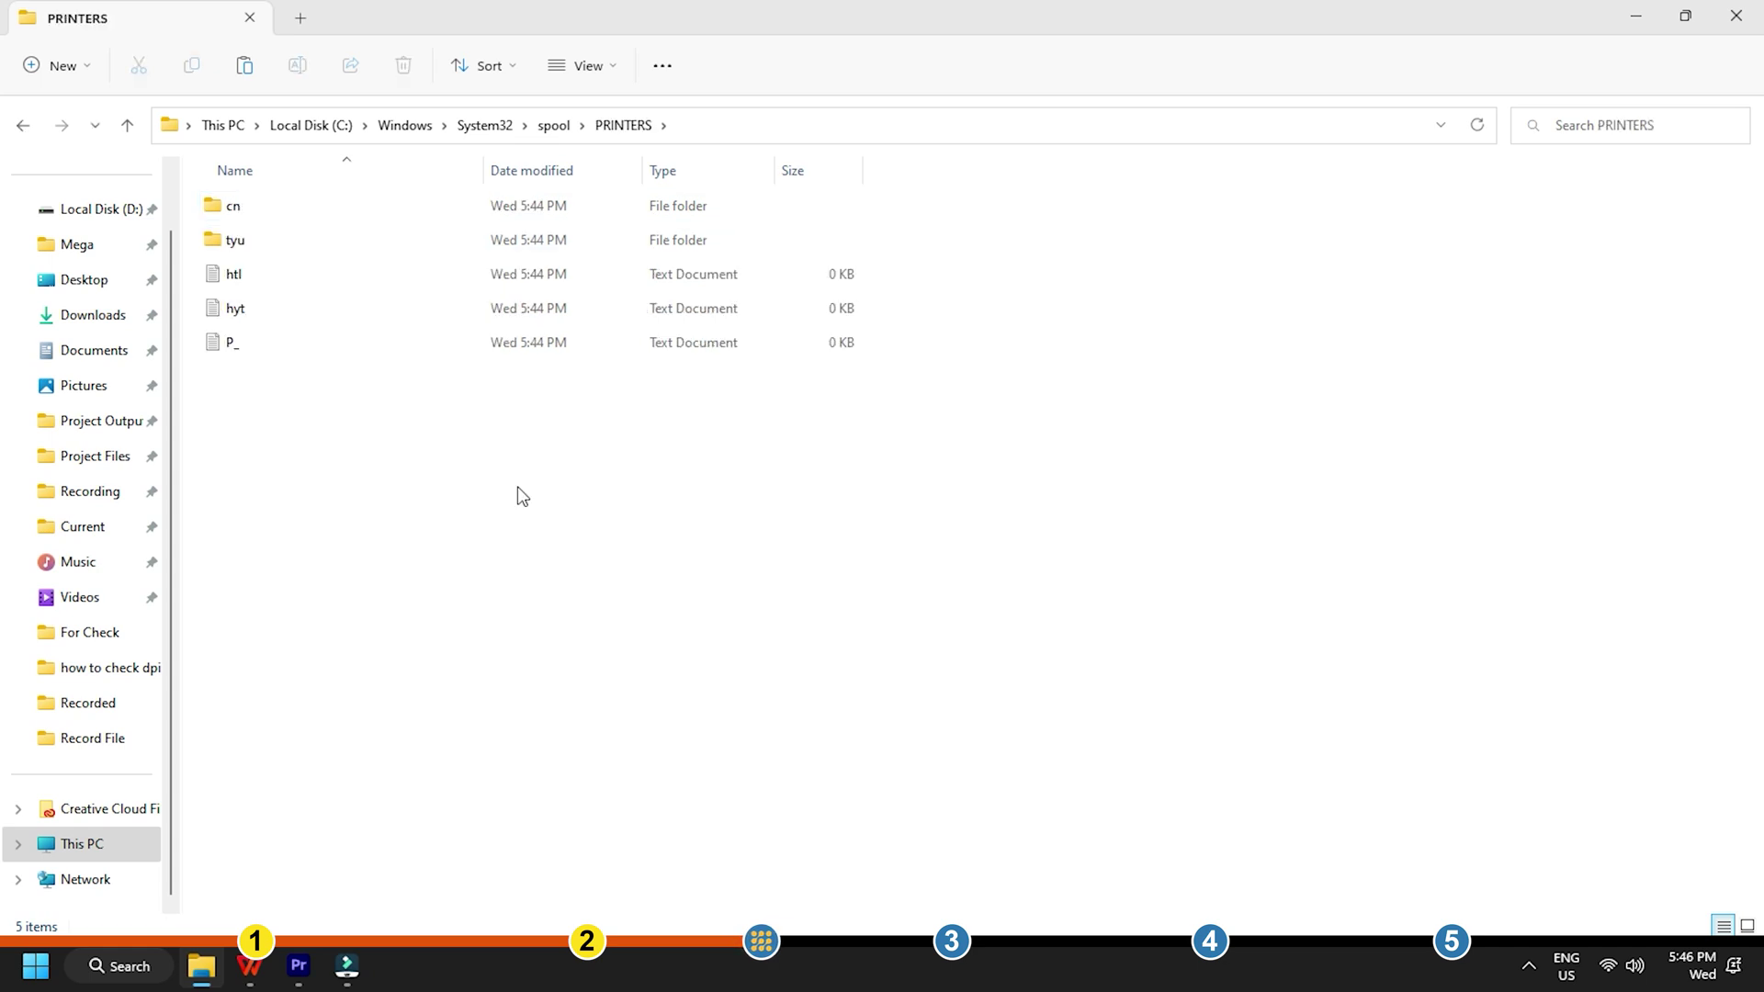
key("ctrl+a")
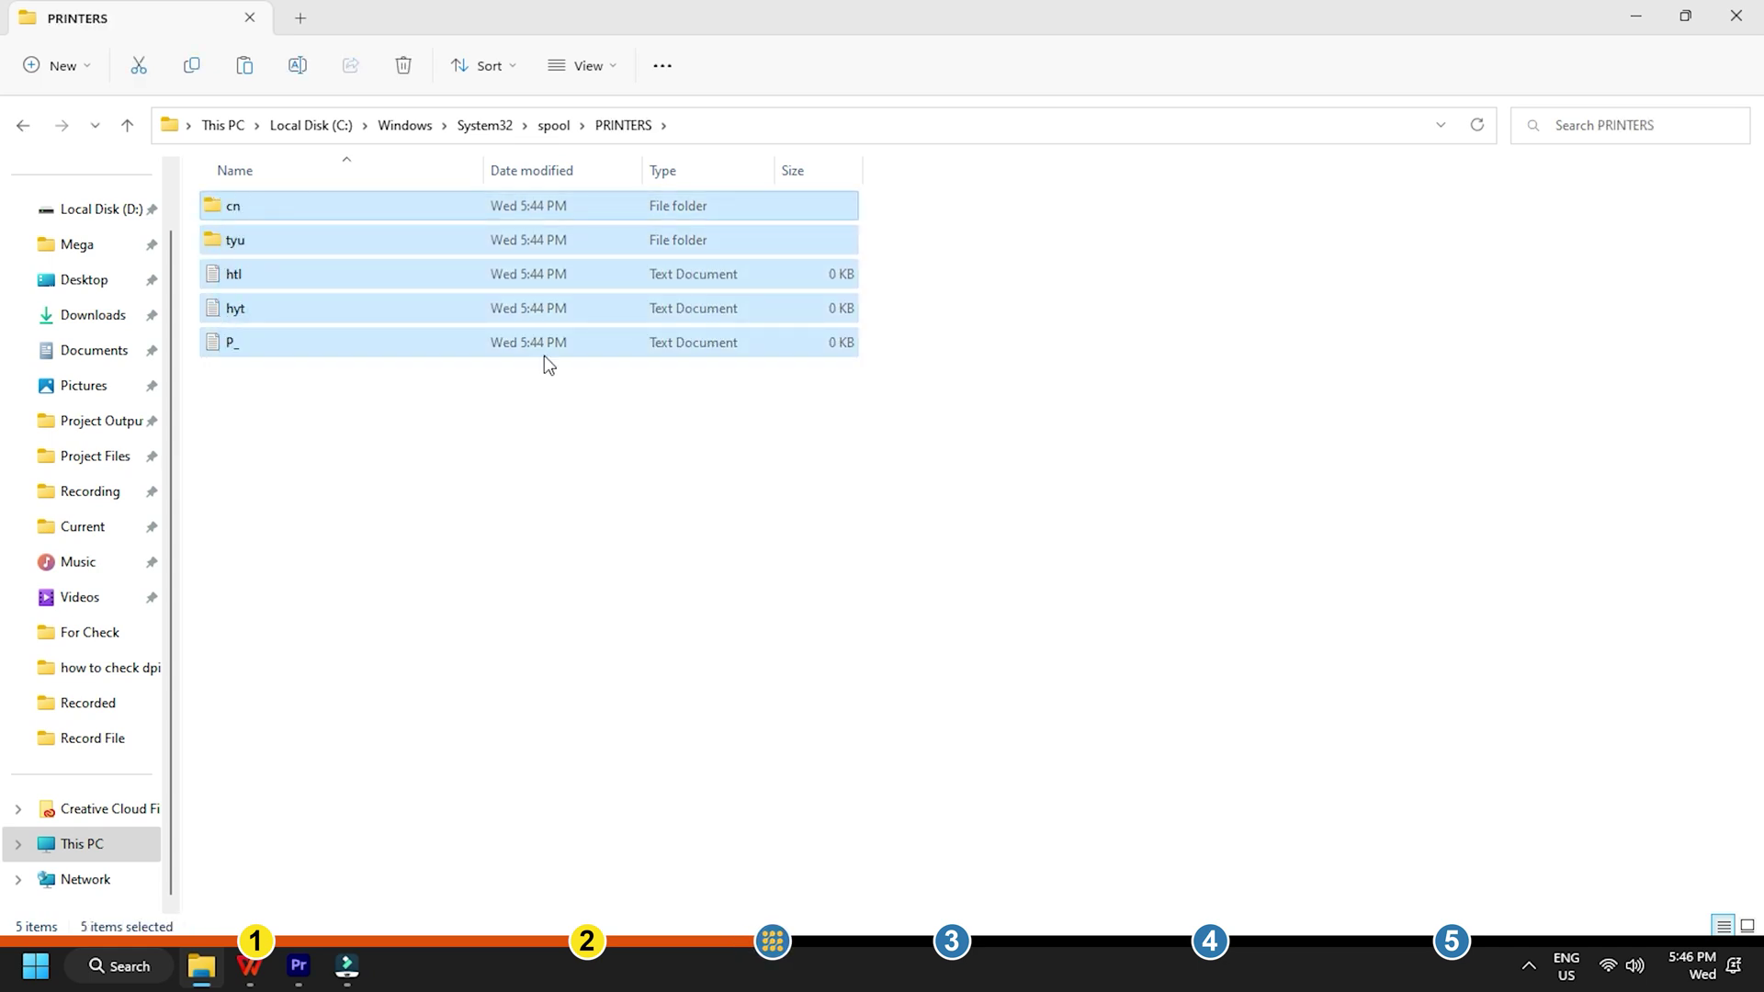
right_click(367, 245)
left_click(575, 272)
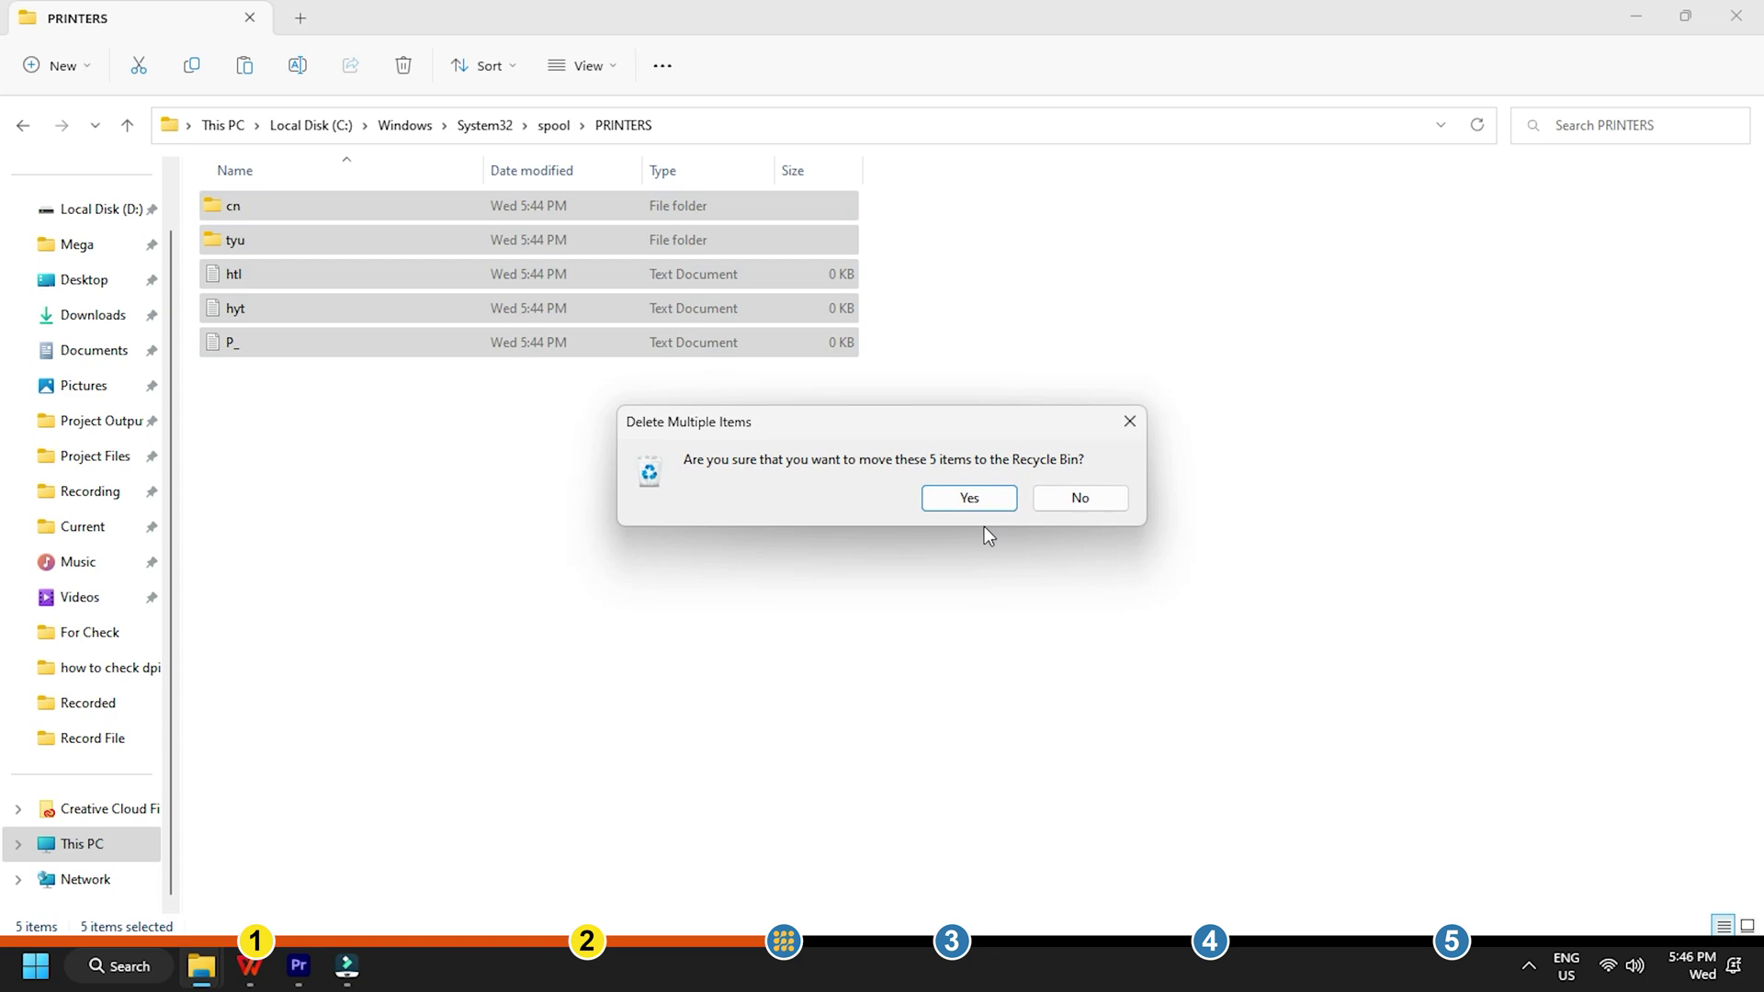
Confirm moving the five files to the Recycle Bin and start the Print Spooler again.
left_click(969, 498)
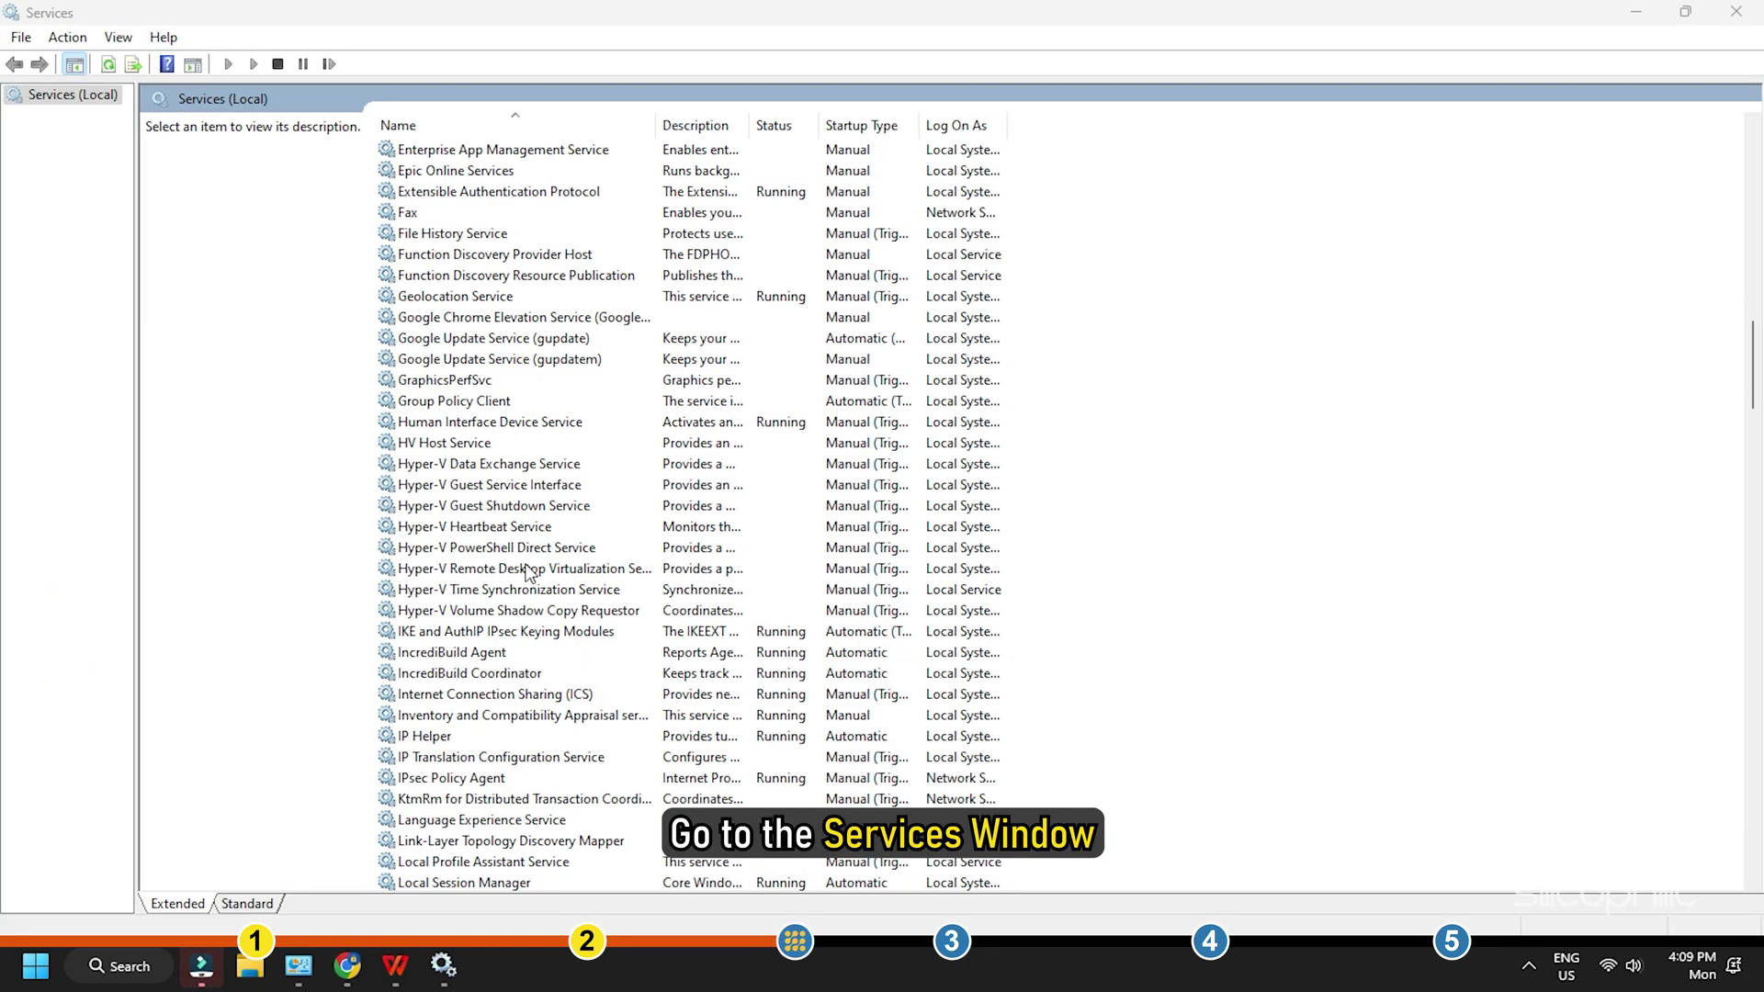
scroll(530, 572, "down", 10)
scroll(530, 571, "down", 12)
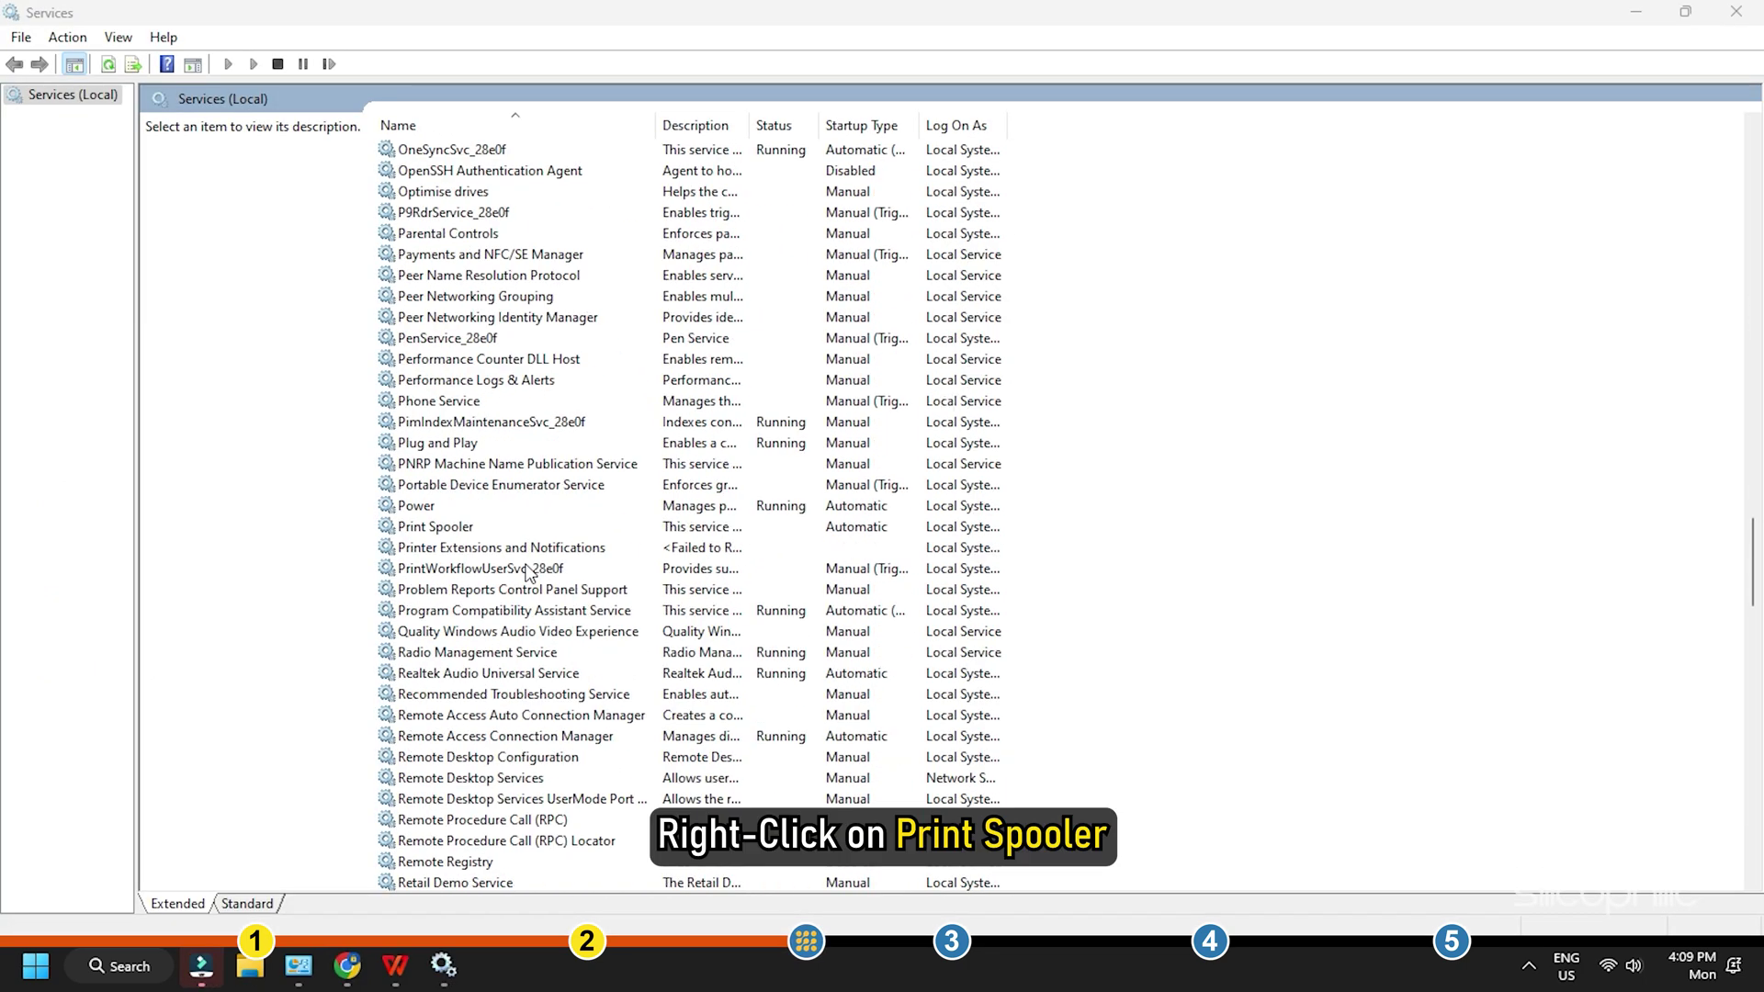
left_click(453, 527)
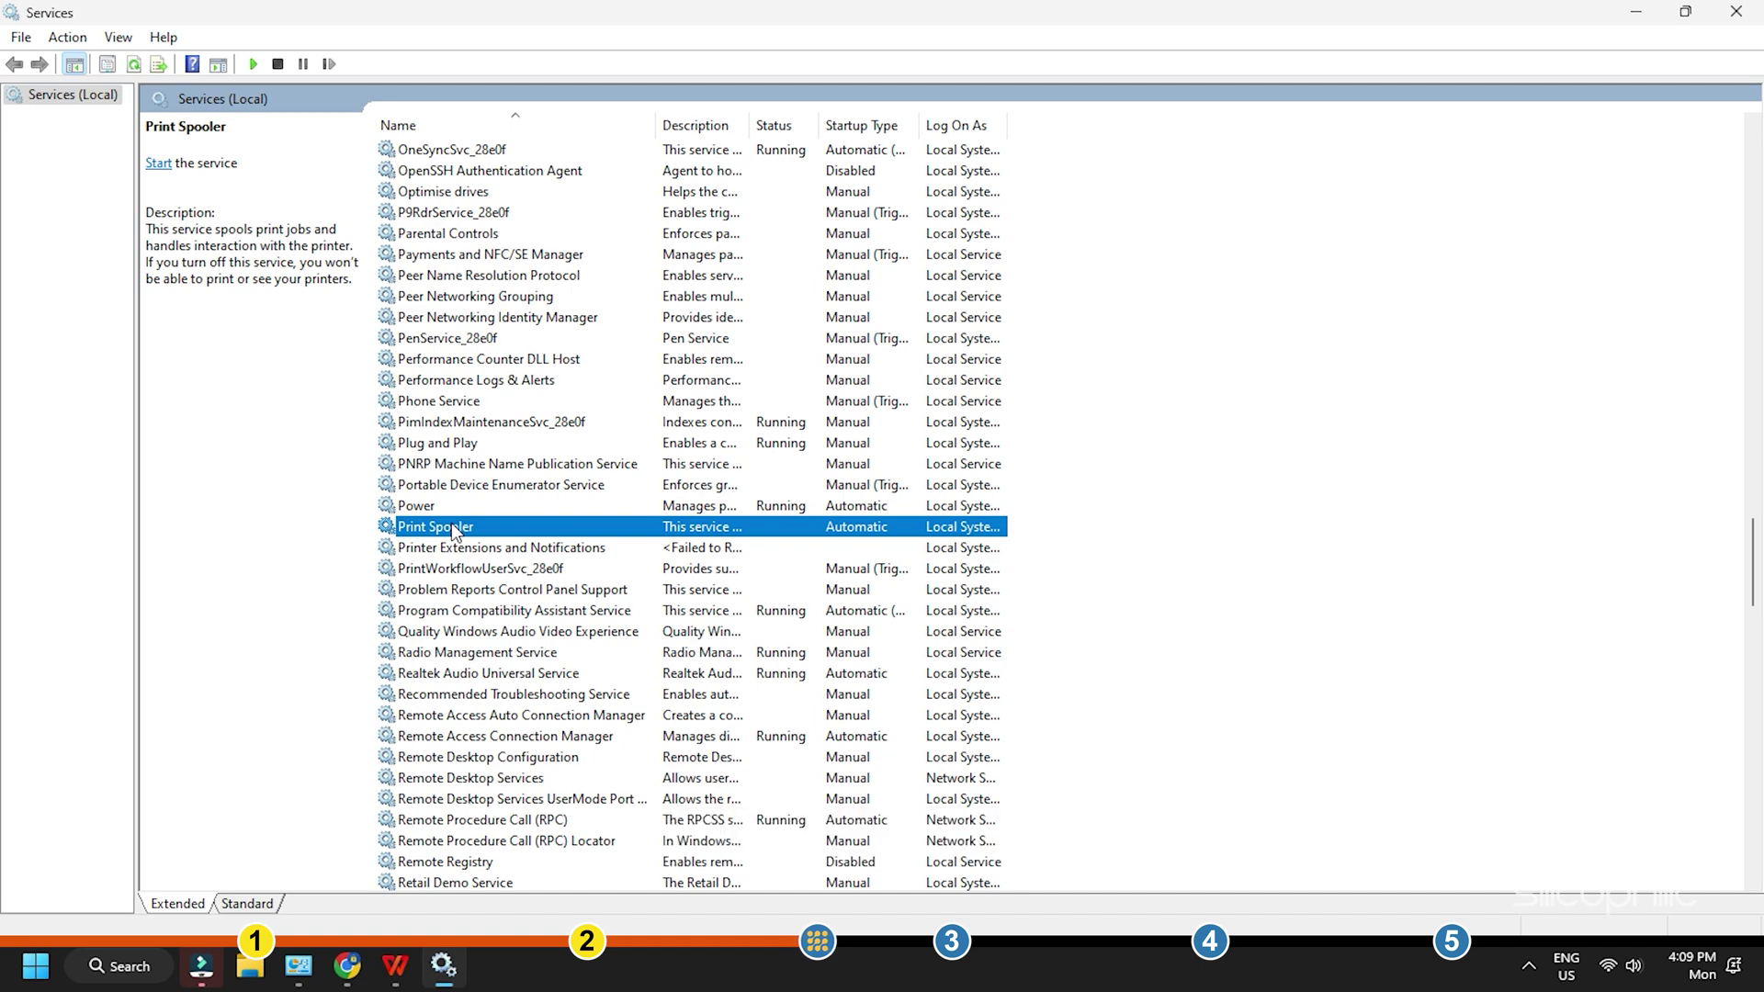
right_click(454, 531)
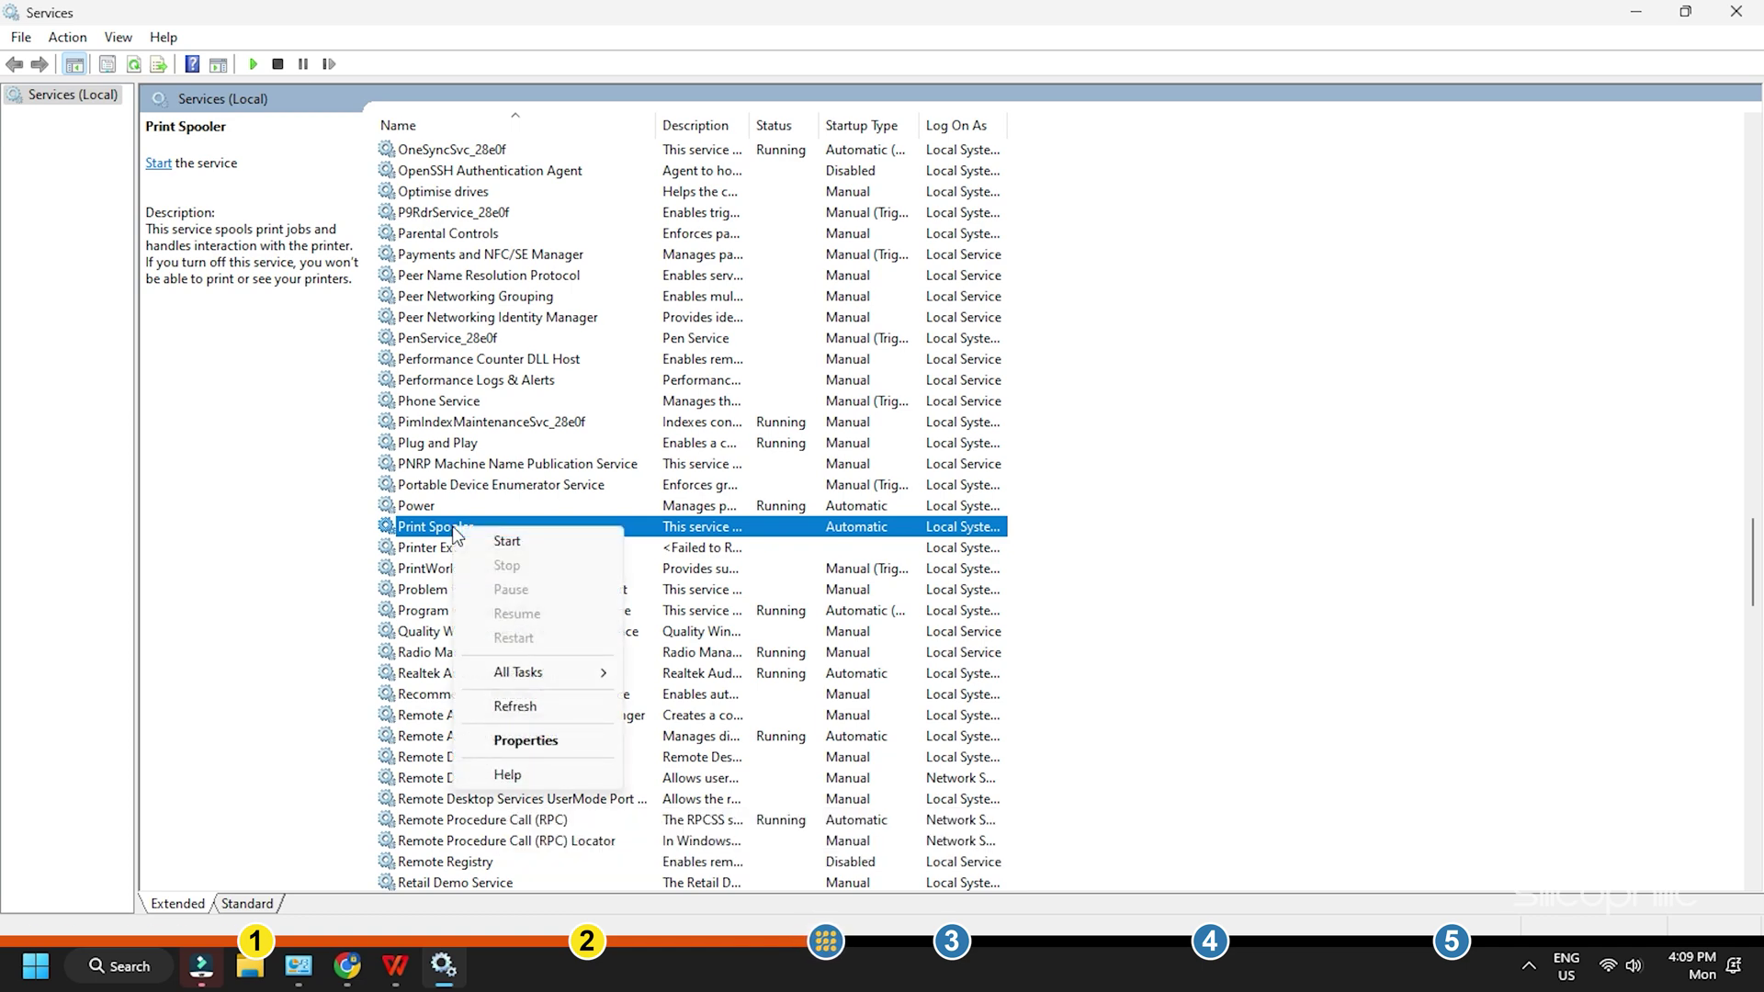
left_click(526, 540)
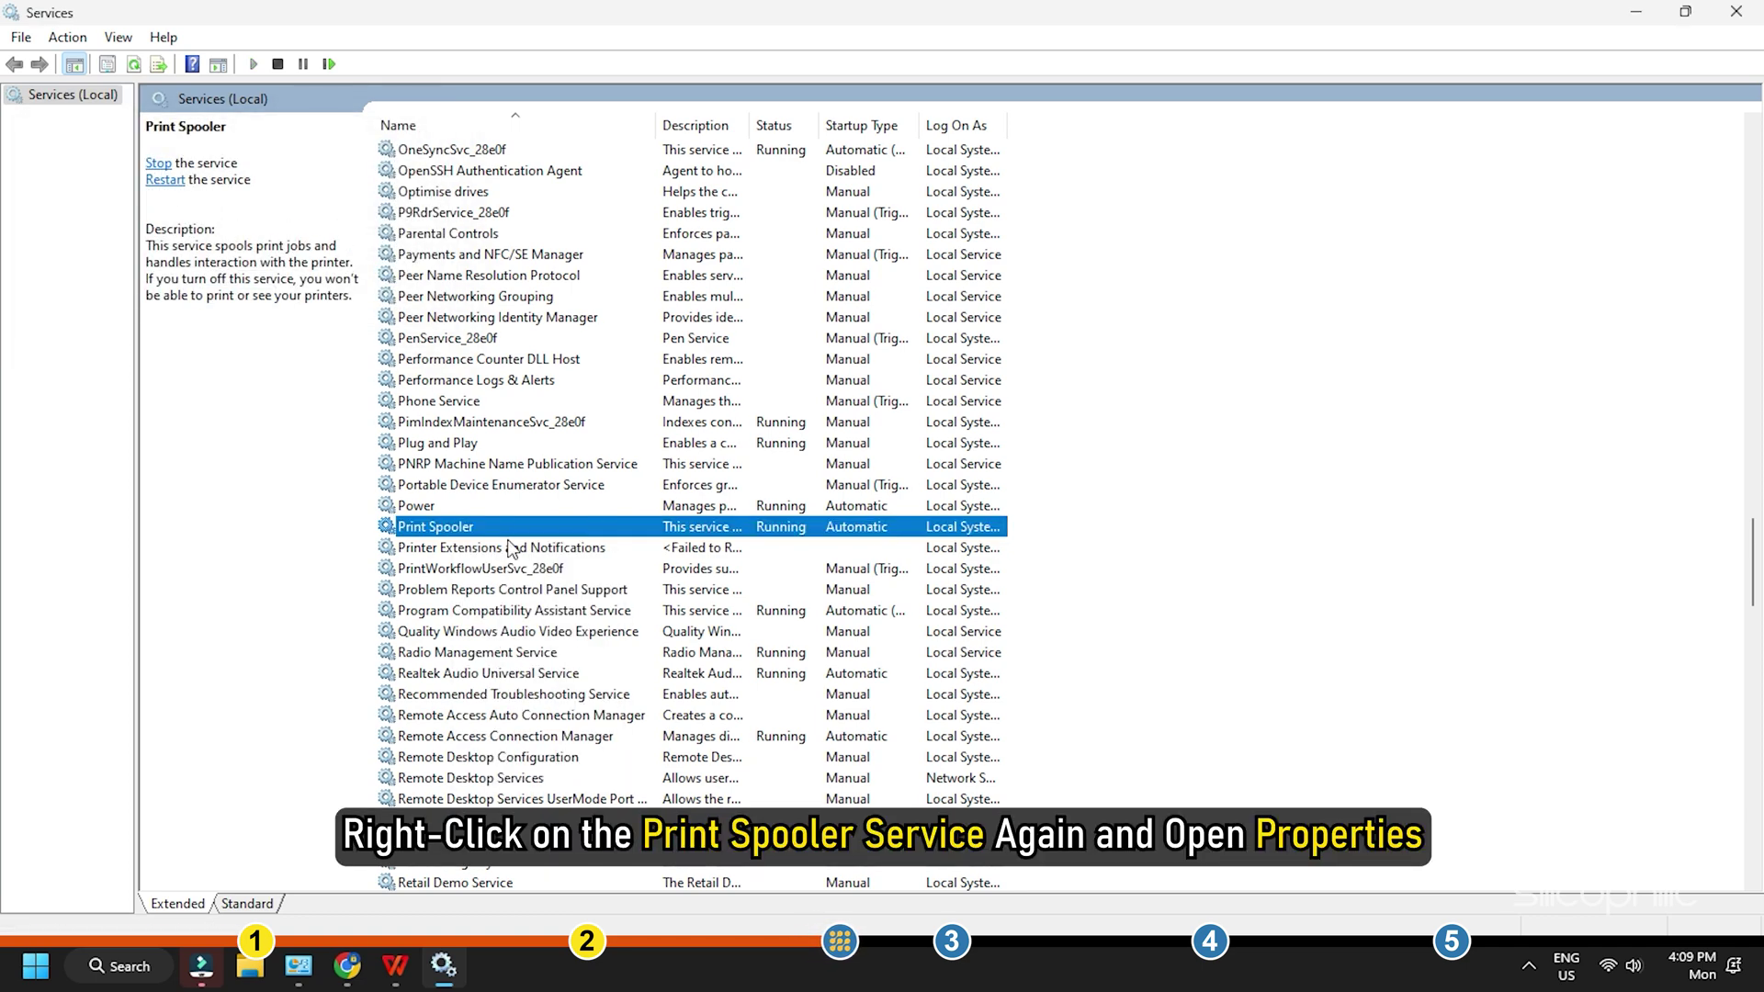
Set the Print Spooler startup type to Automatic and apply it.
right_click(401, 531)
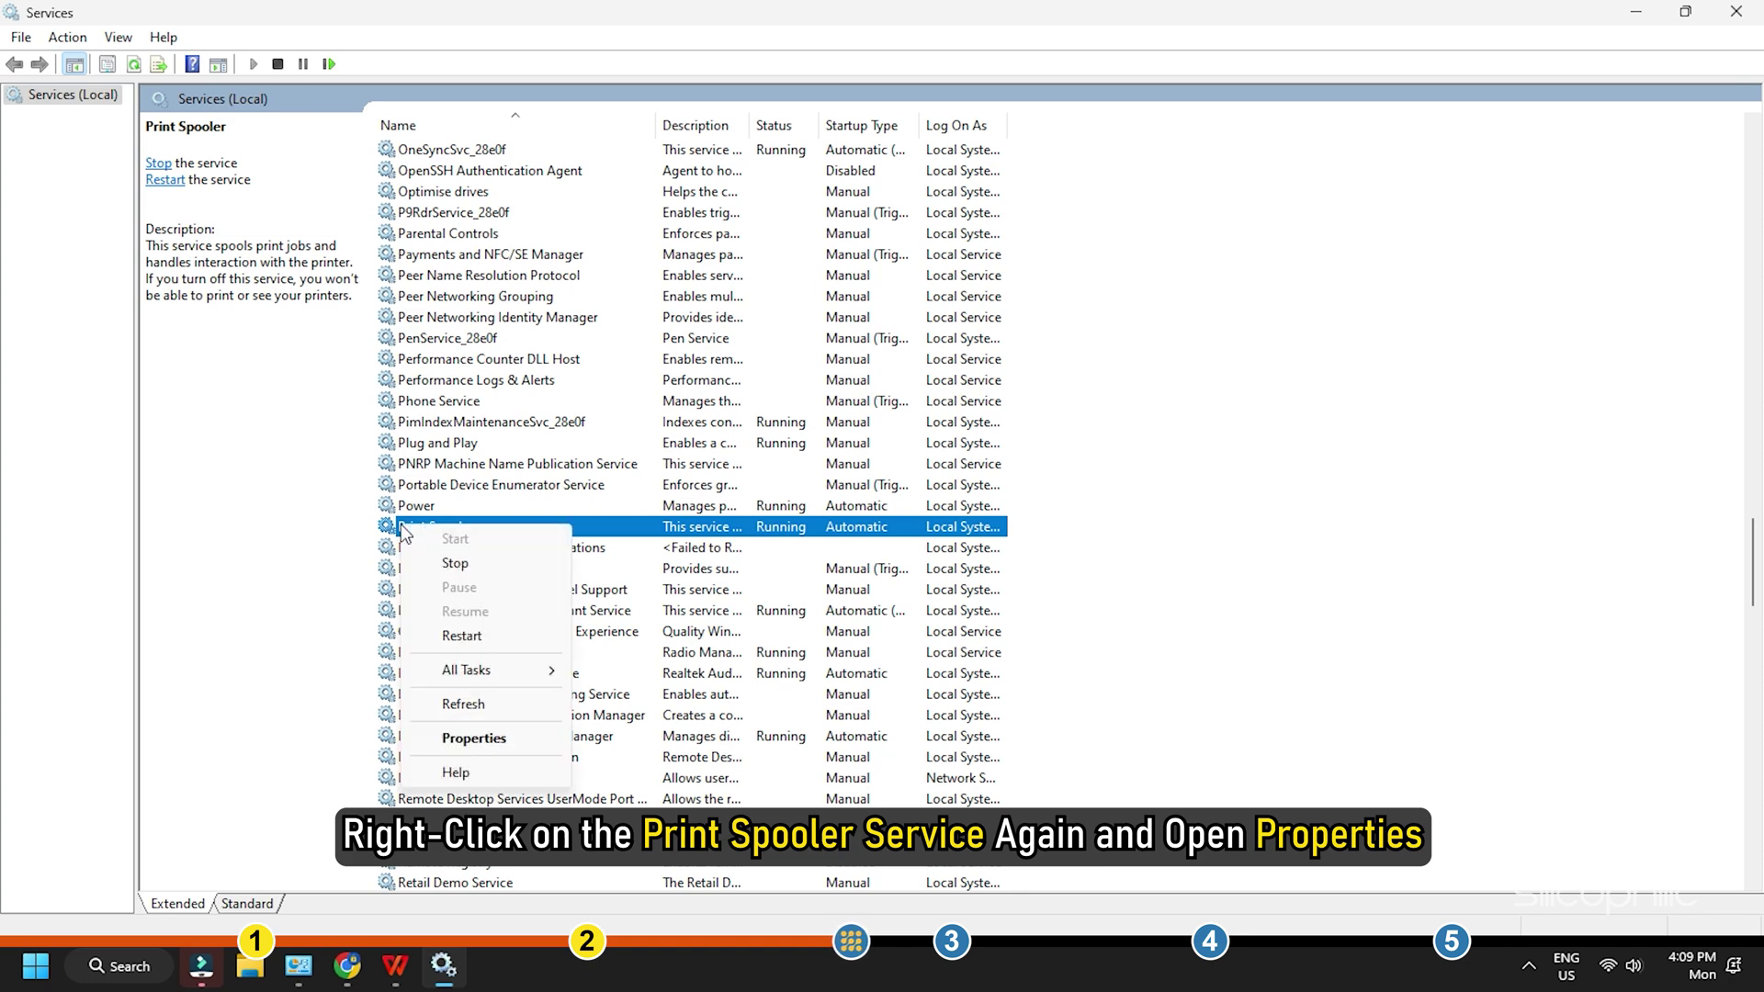
left_click(485, 742)
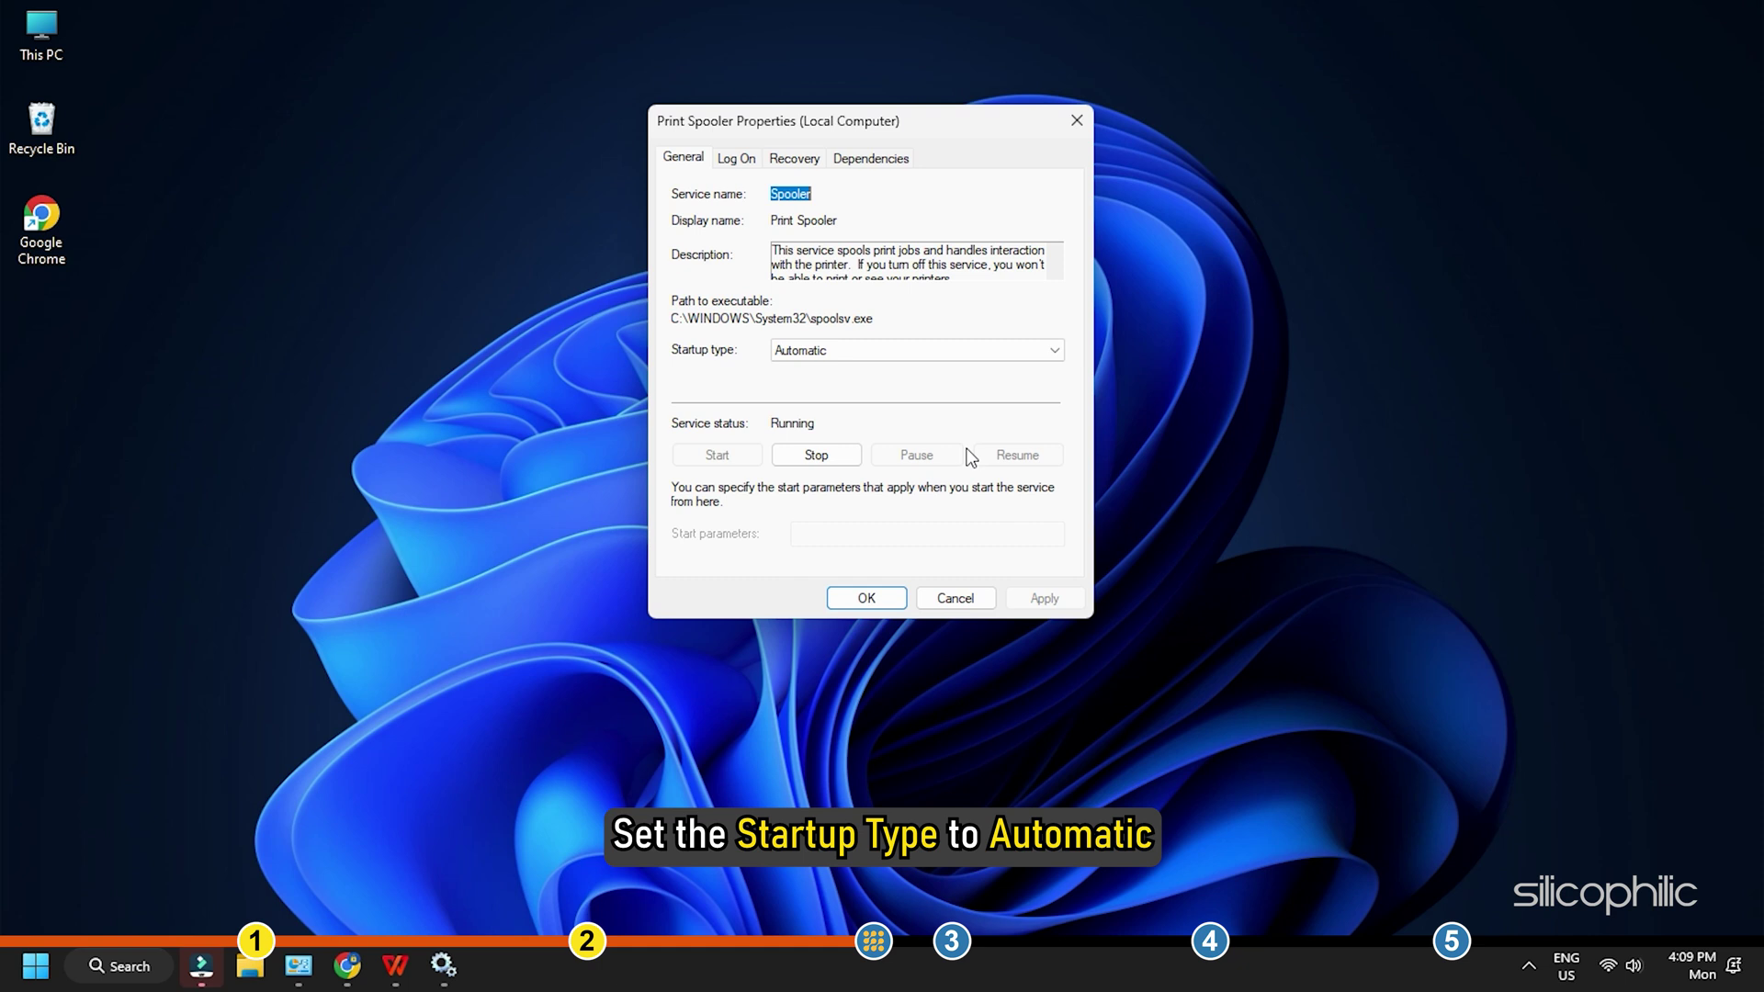
left_click(862, 350)
left_click(780, 384)
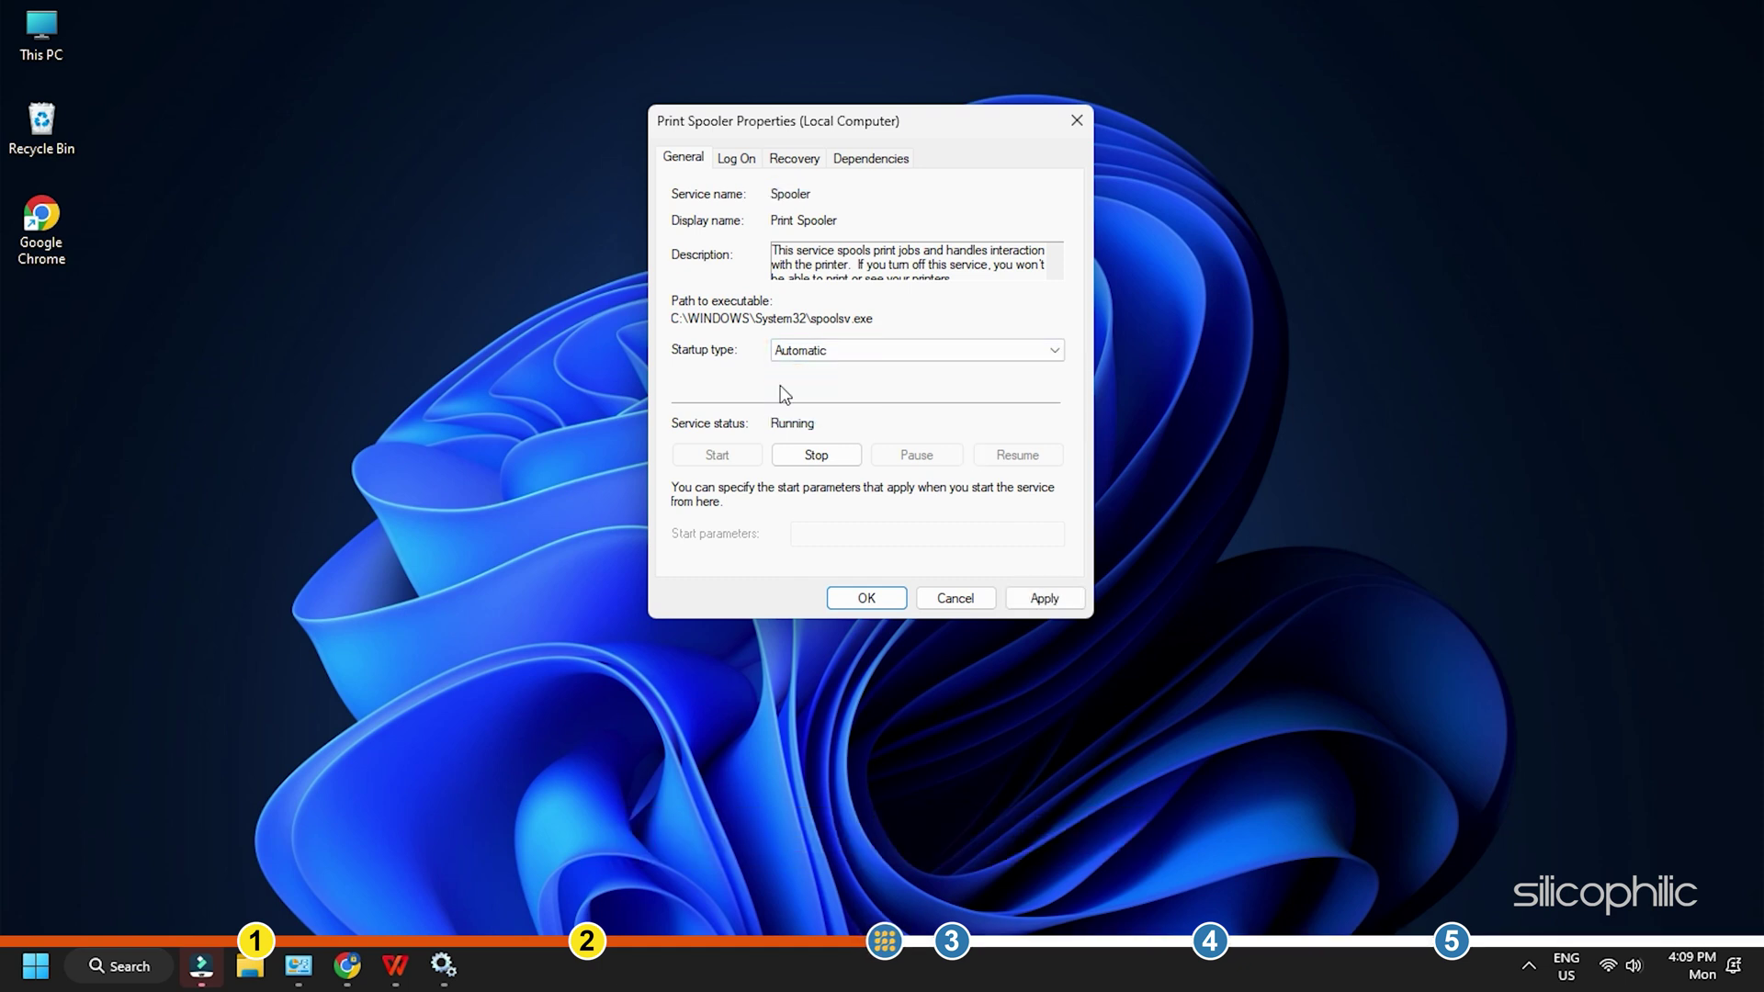
left_click(1038, 598)
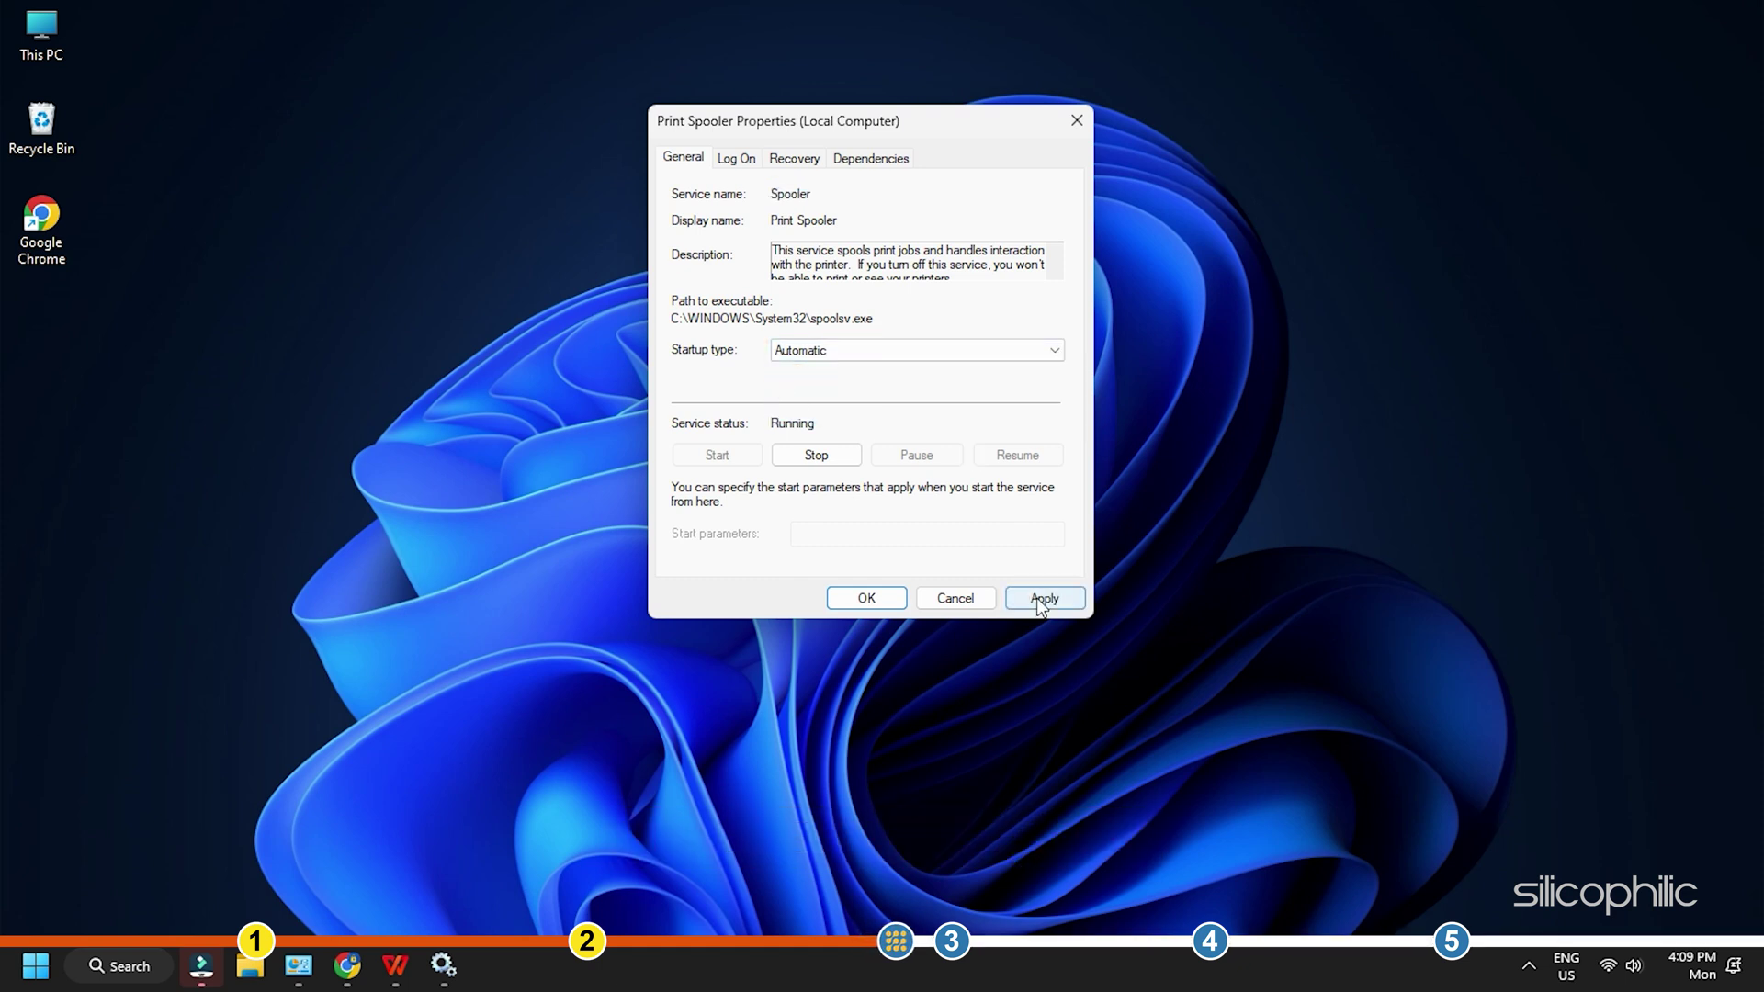
left_click(871, 599)
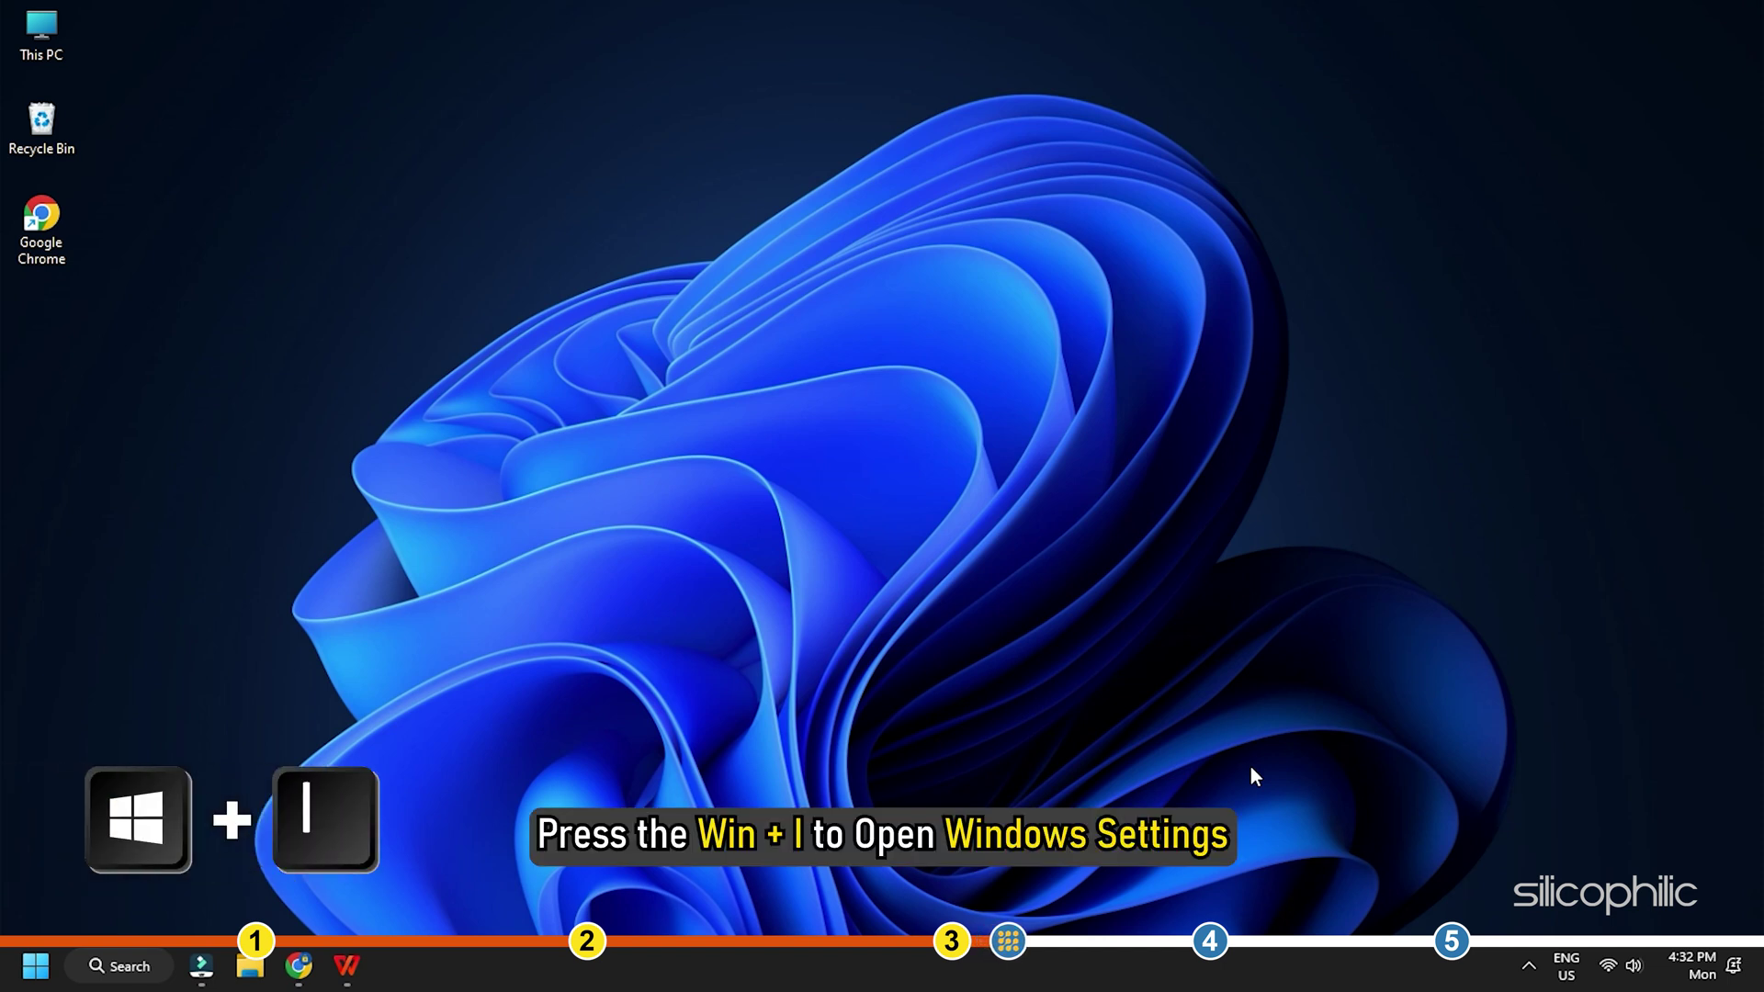
In Printers & scanners, turn off 'Allow Windows to manage my default printer' and open Canon MF230.
key("super+i")
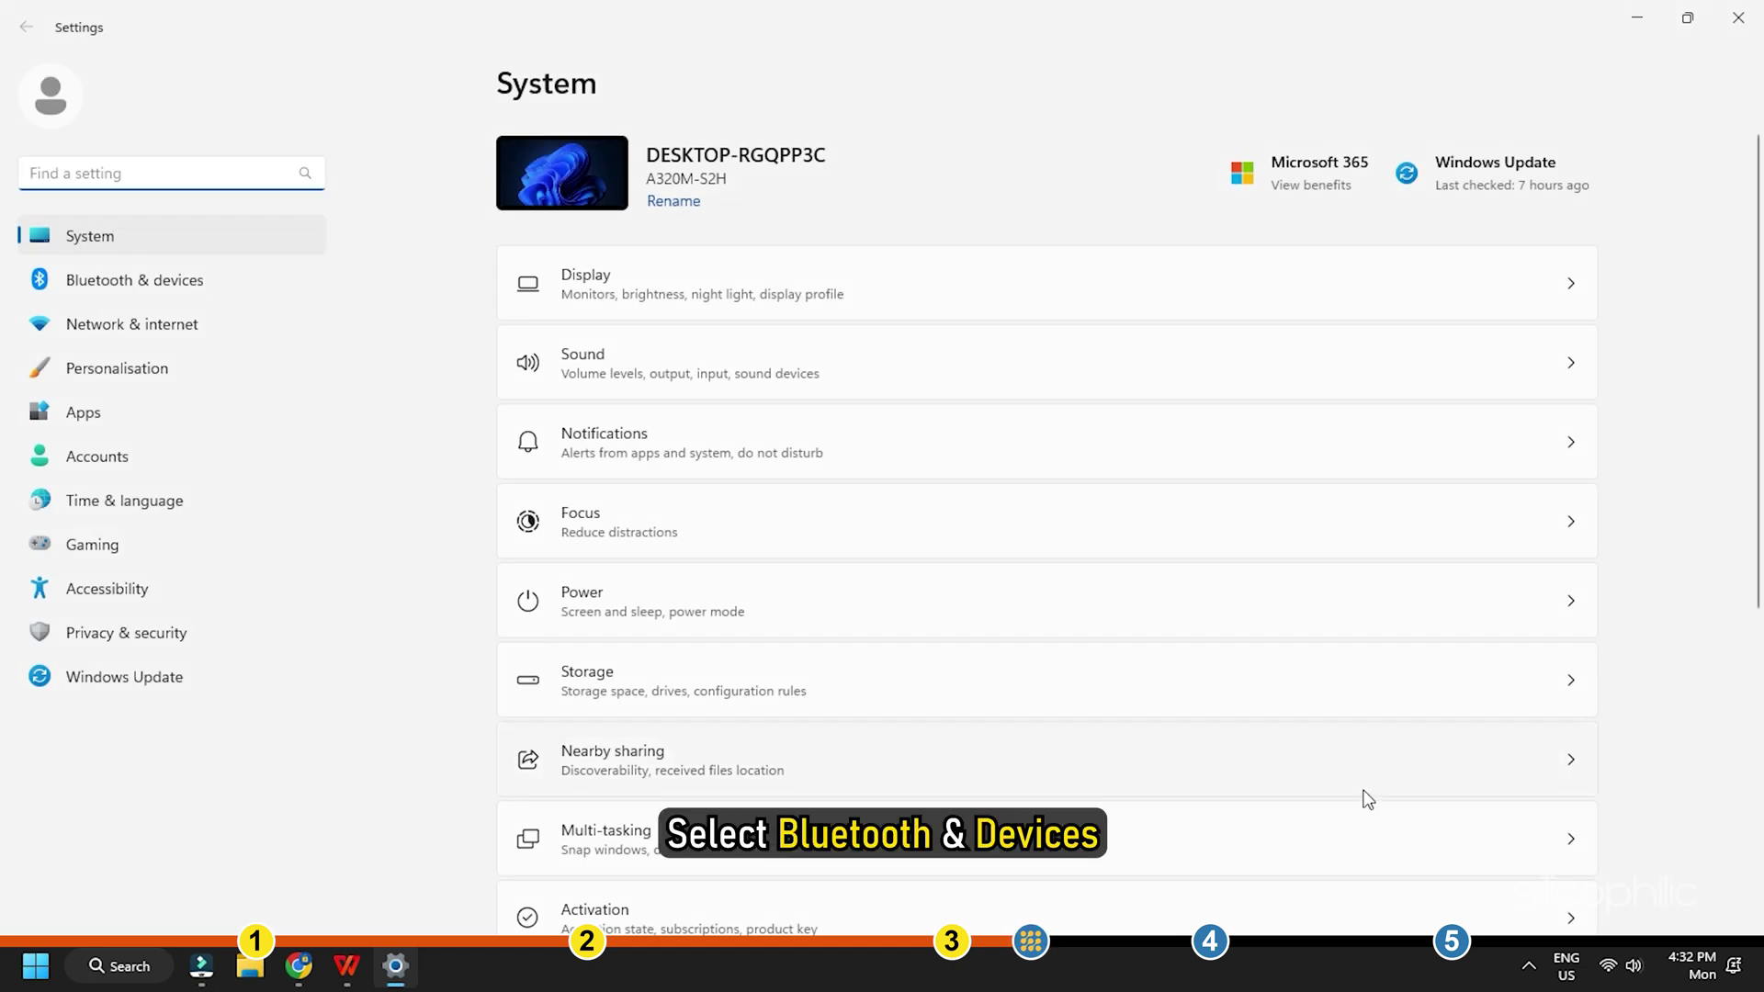
left_click(179, 289)
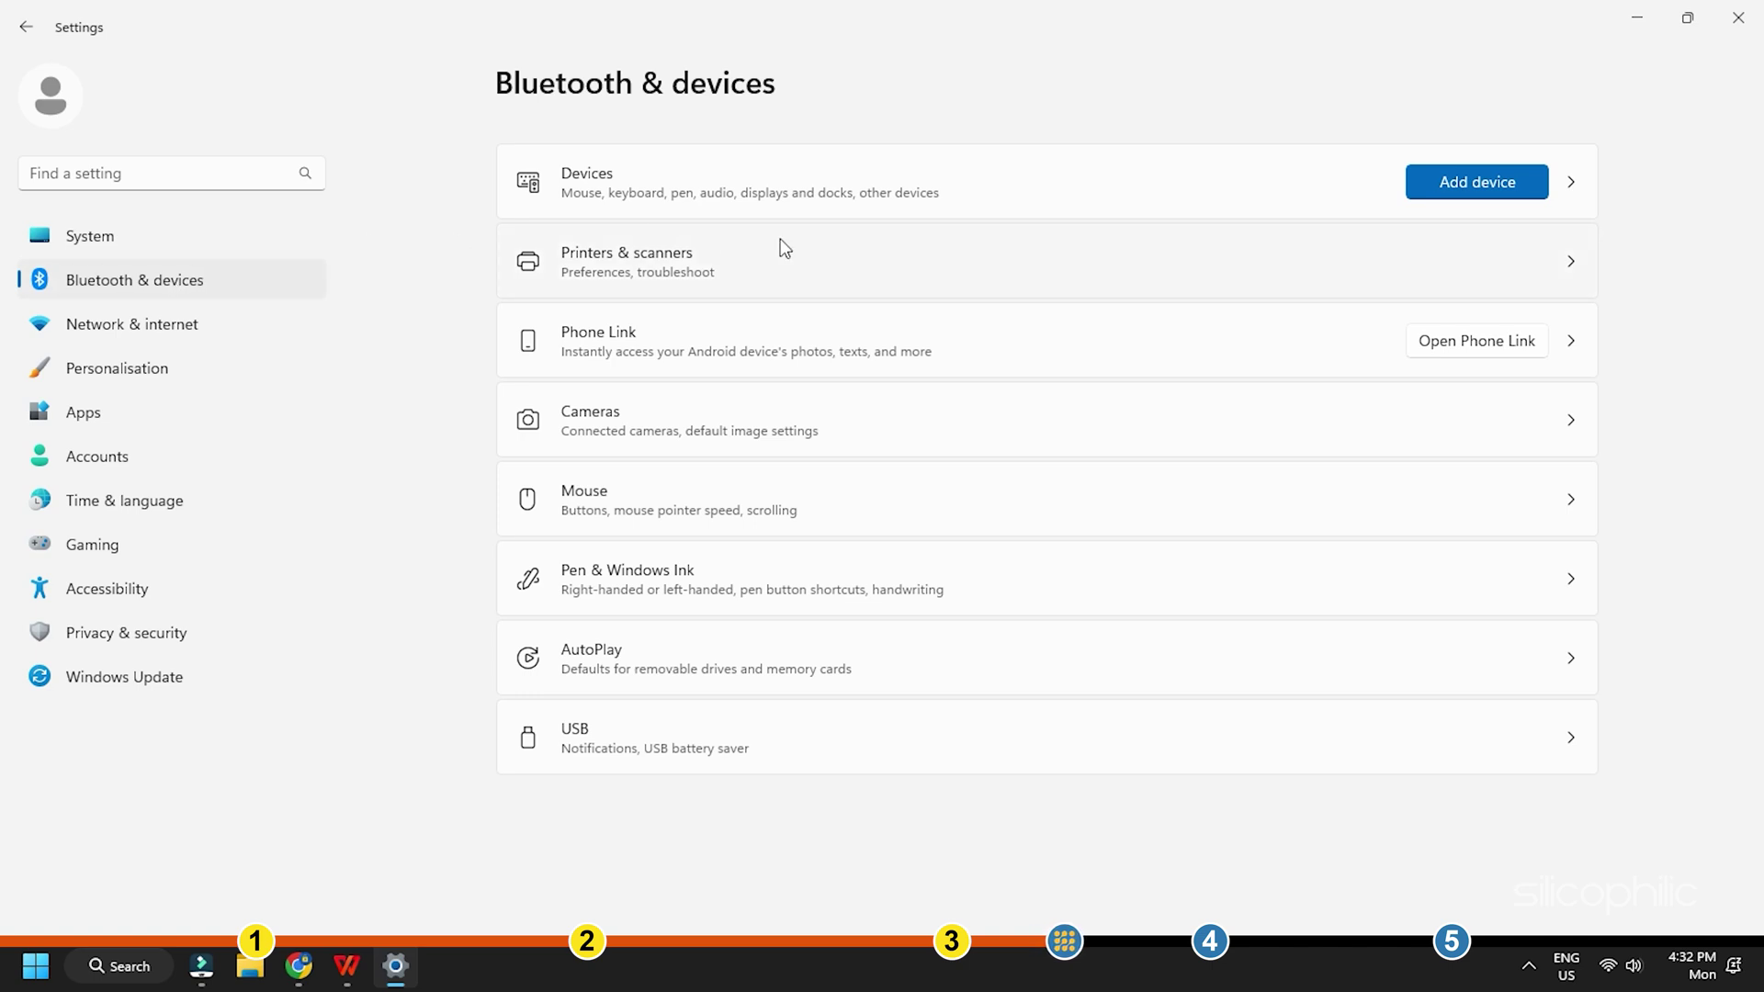
left_click(1571, 266)
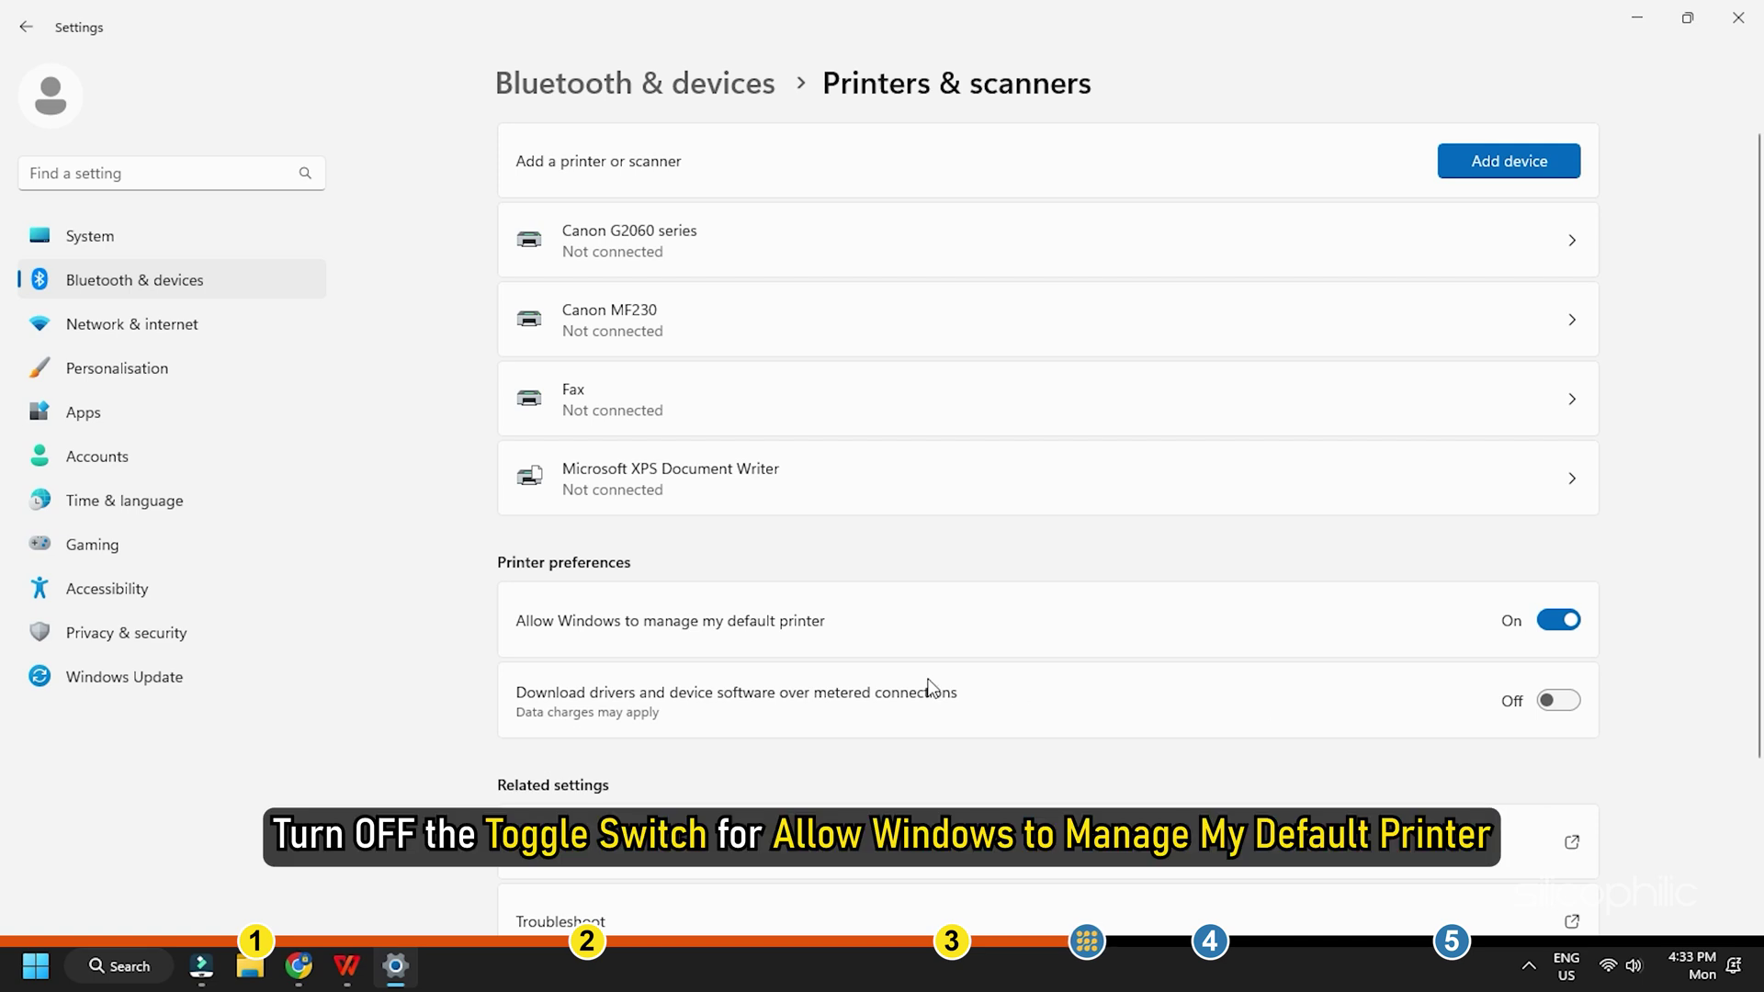
scroll(932, 687, "down", 1)
scroll(931, 687, "down", 1)
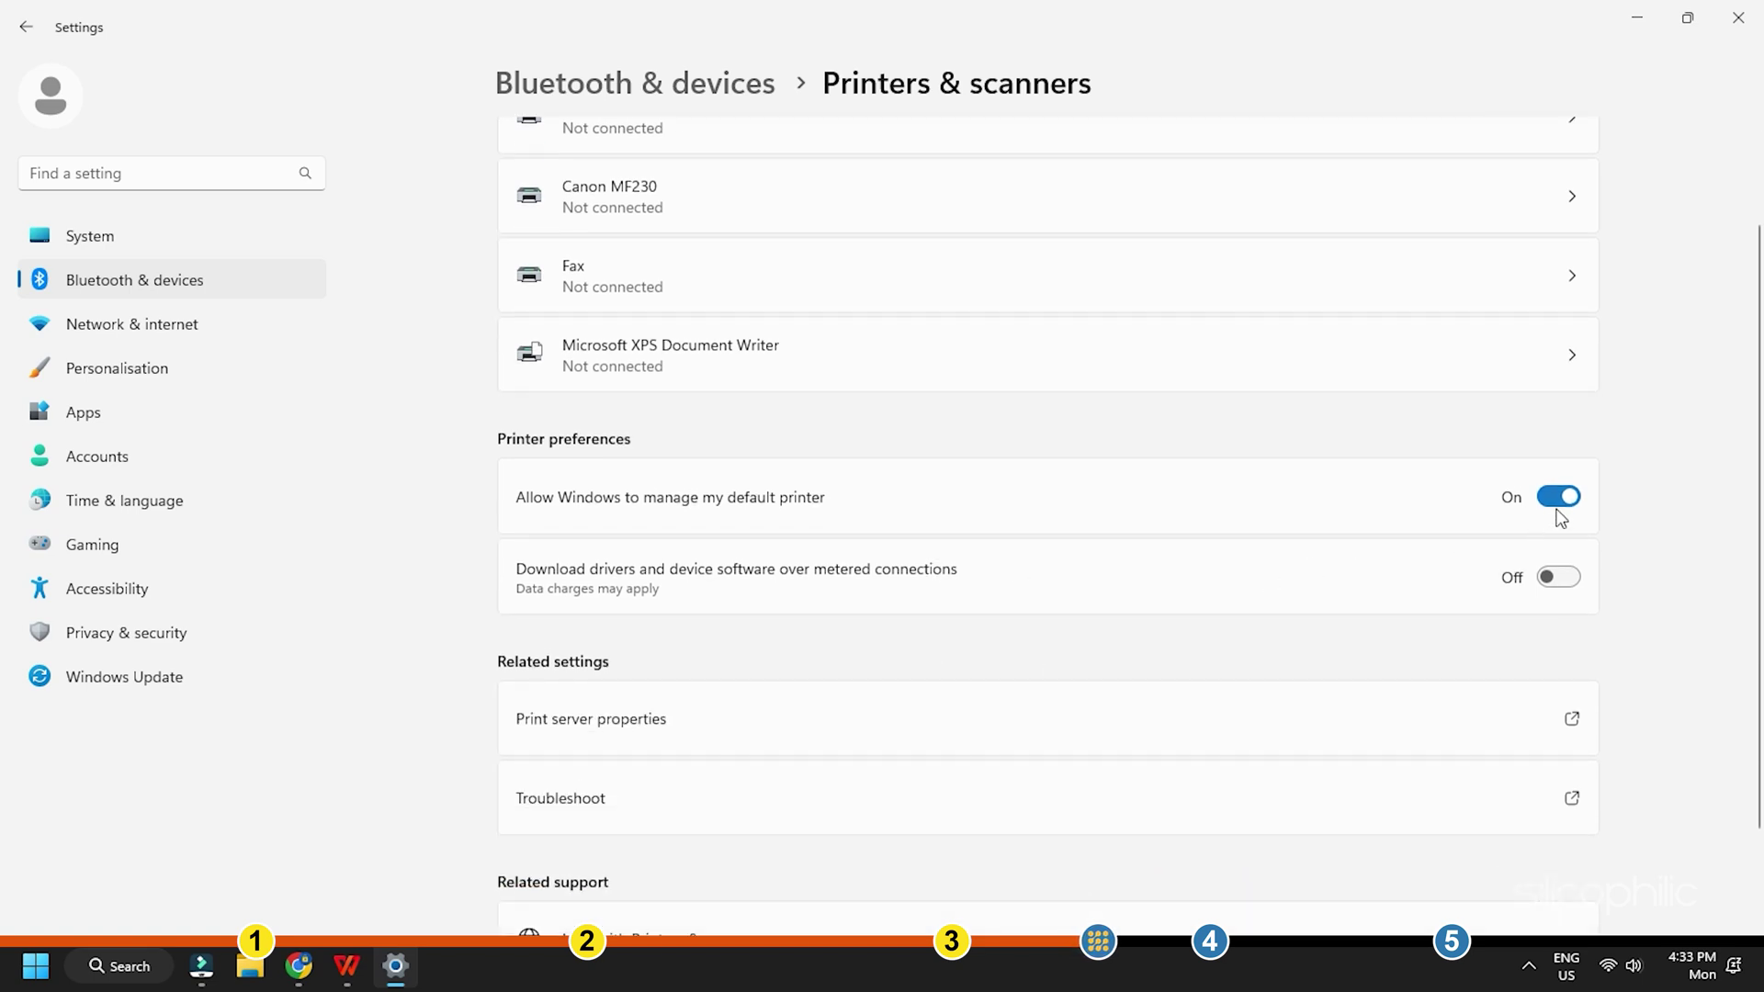
left_click(1549, 502)
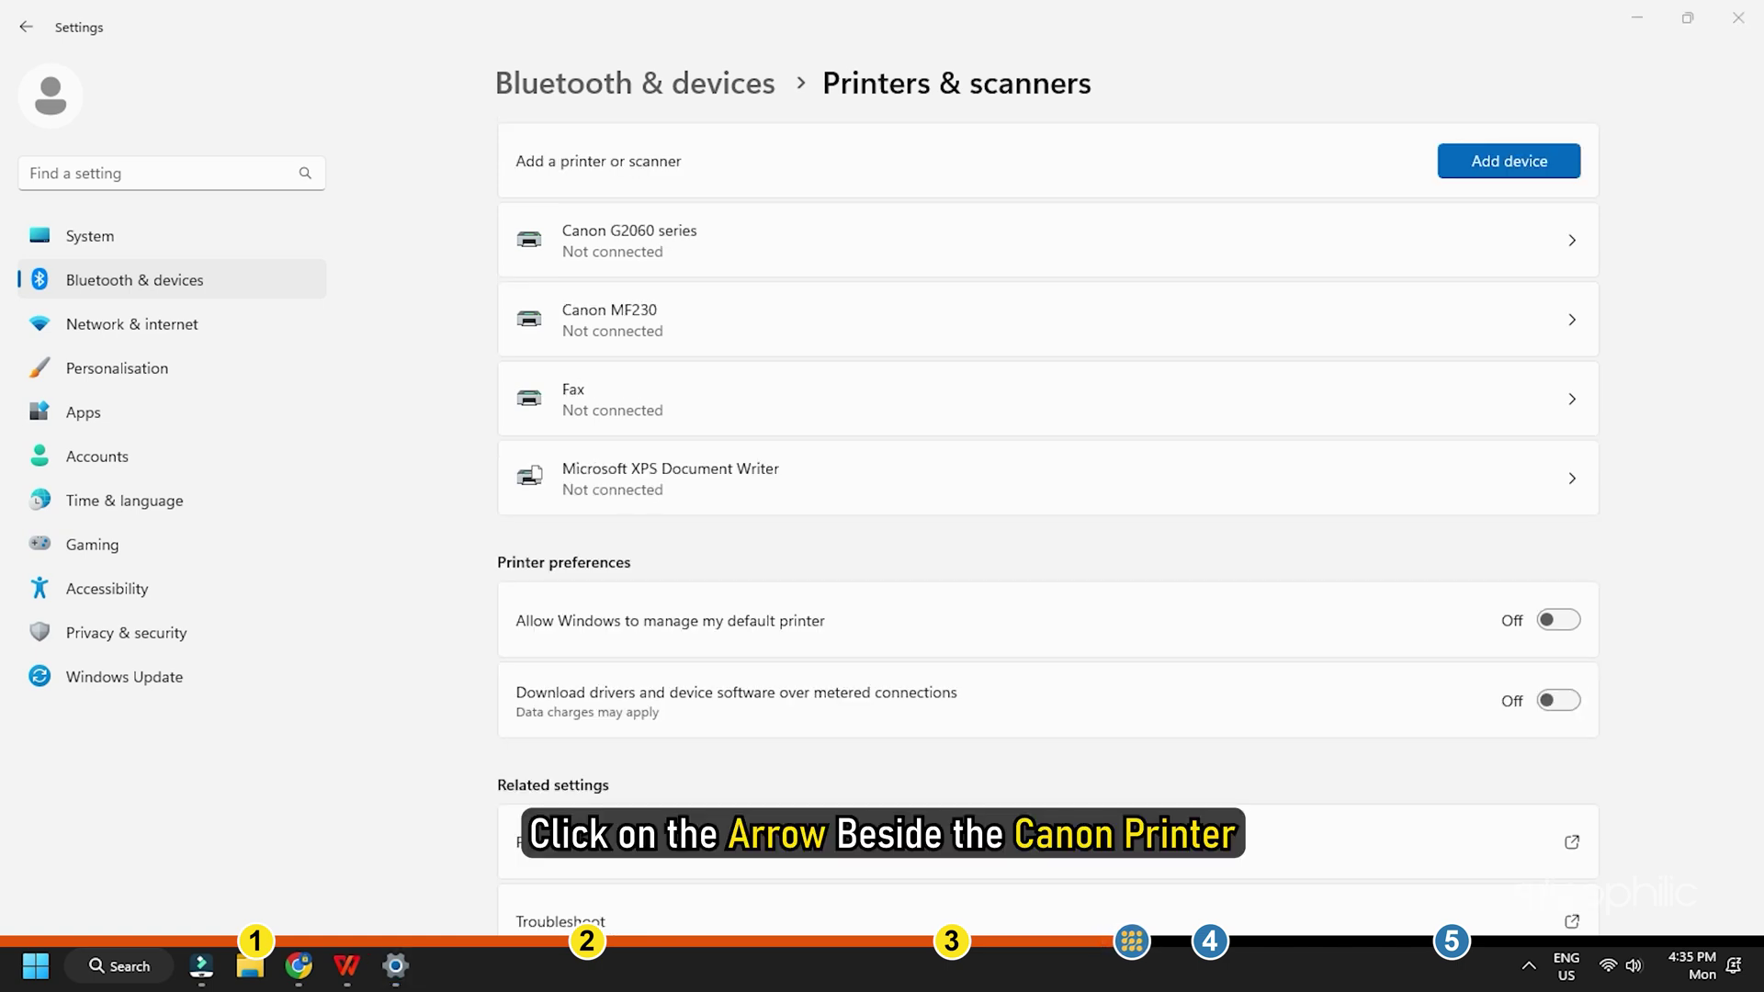
left_click(1571, 326)
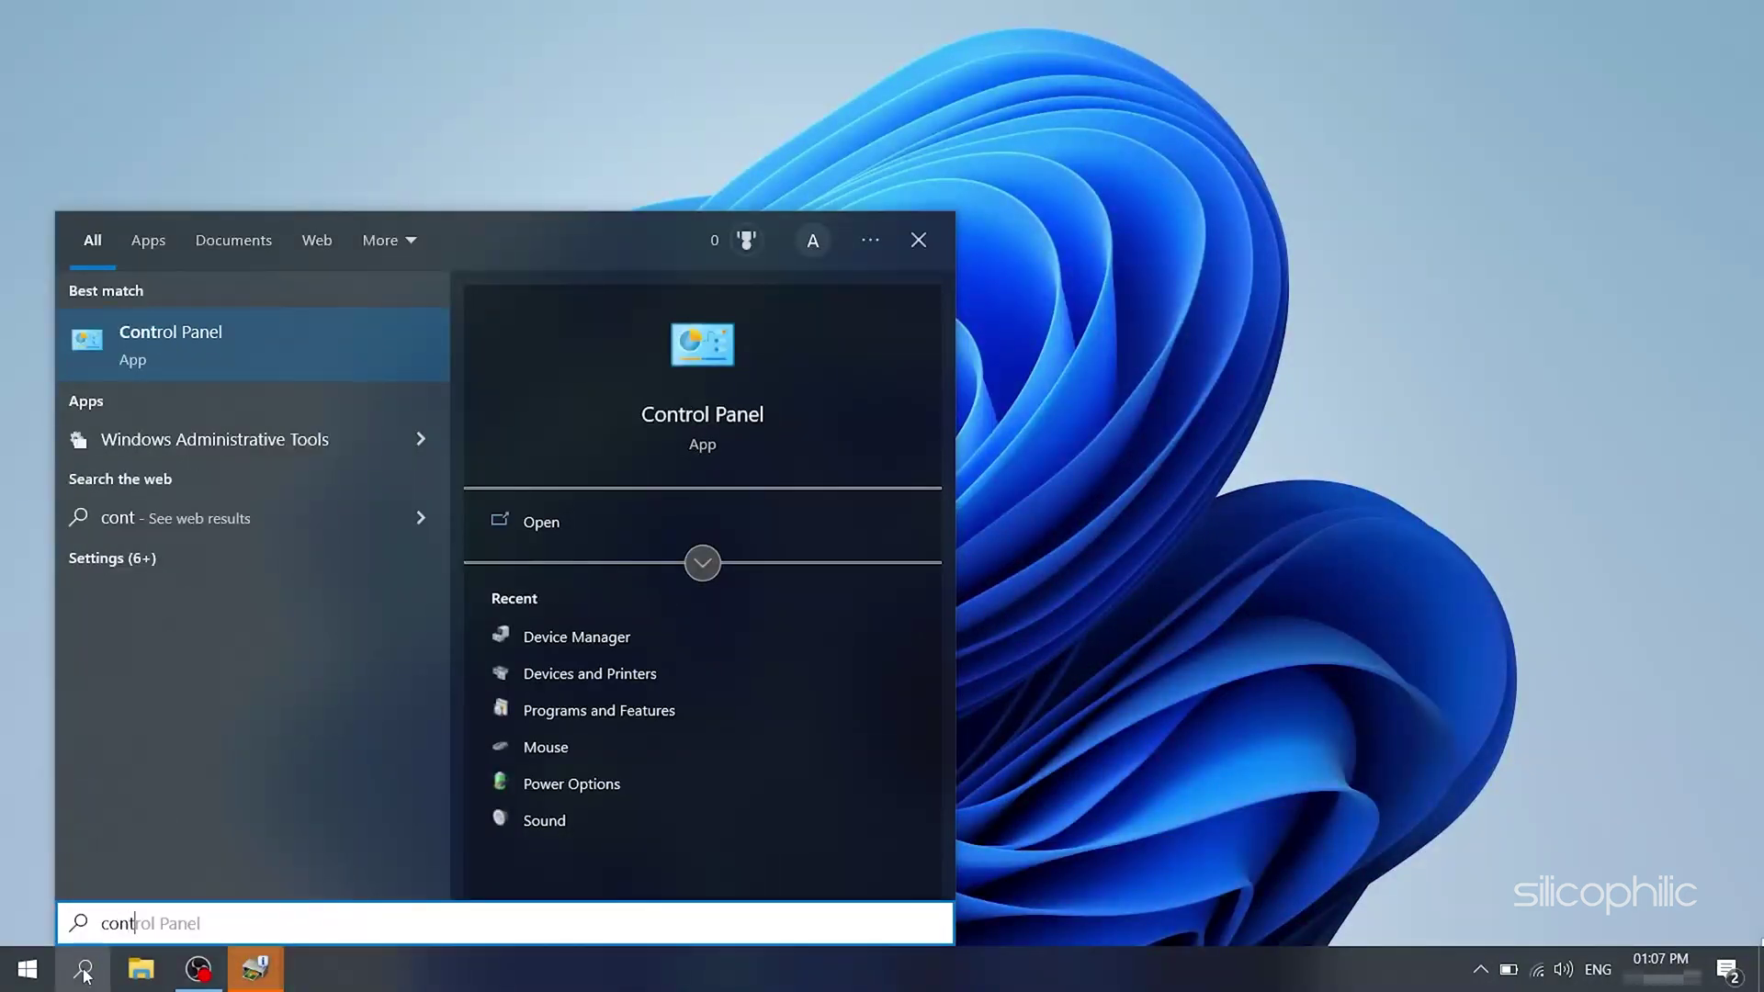
Search for 'control panel' and open Control Panel from the results.
type("ol panel")
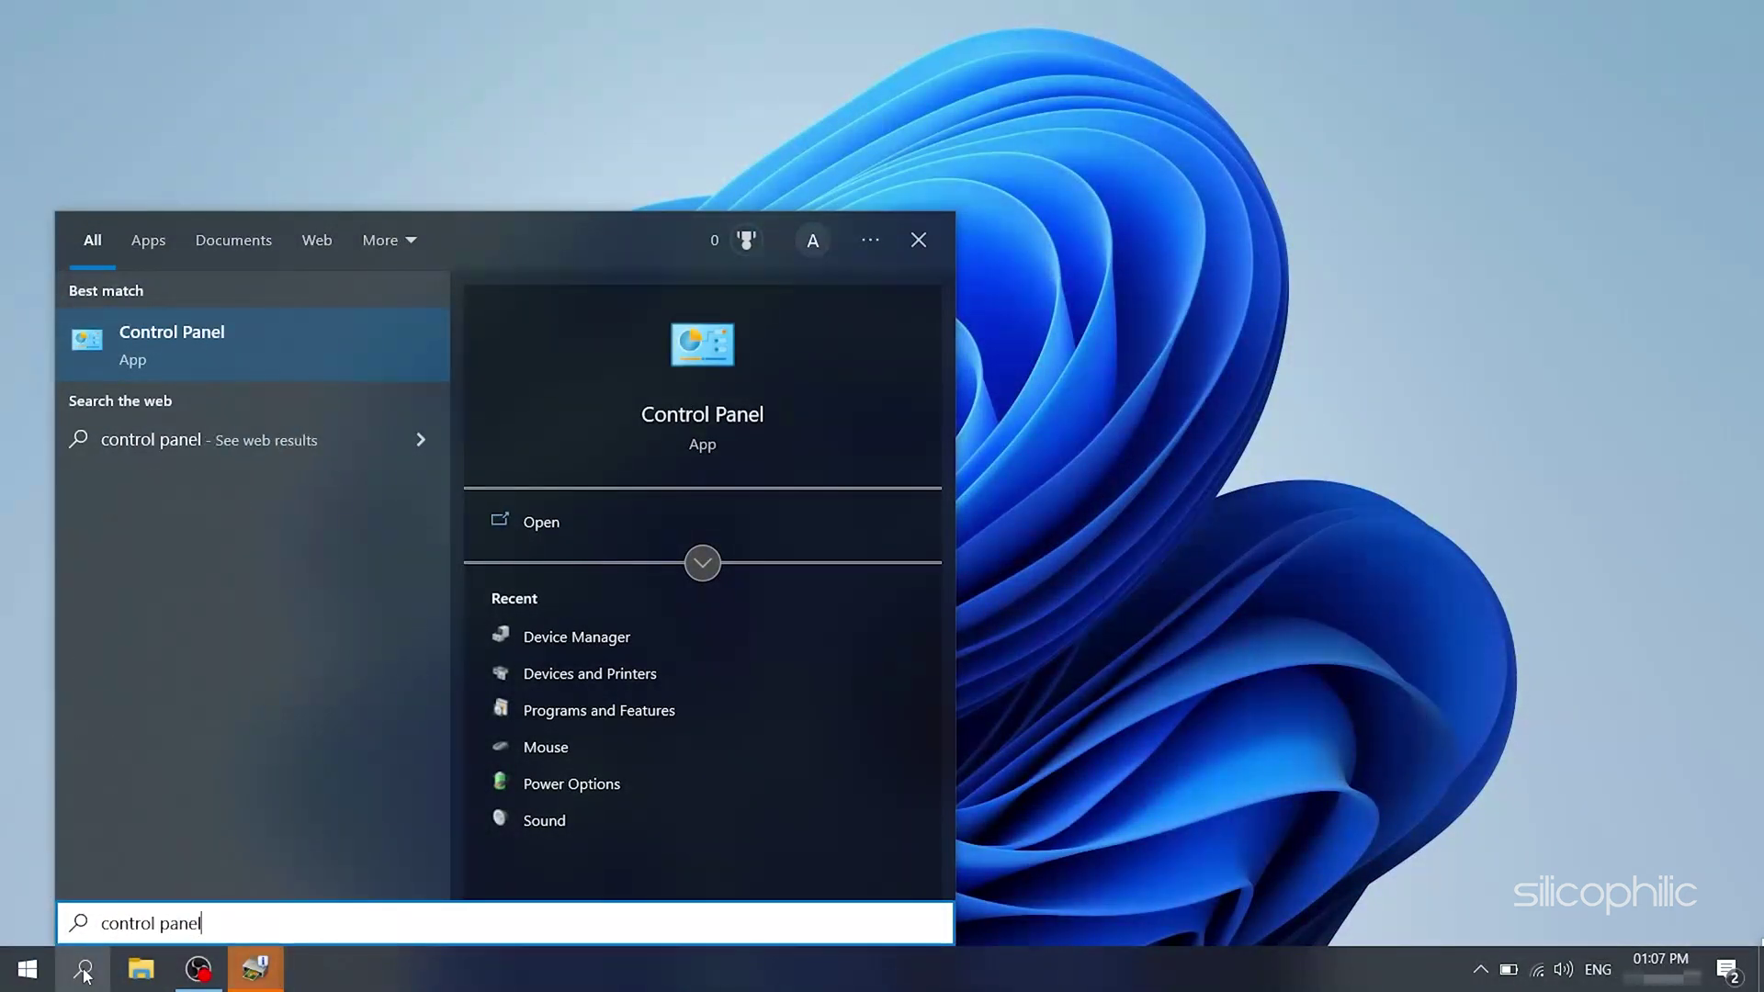
key("Return")
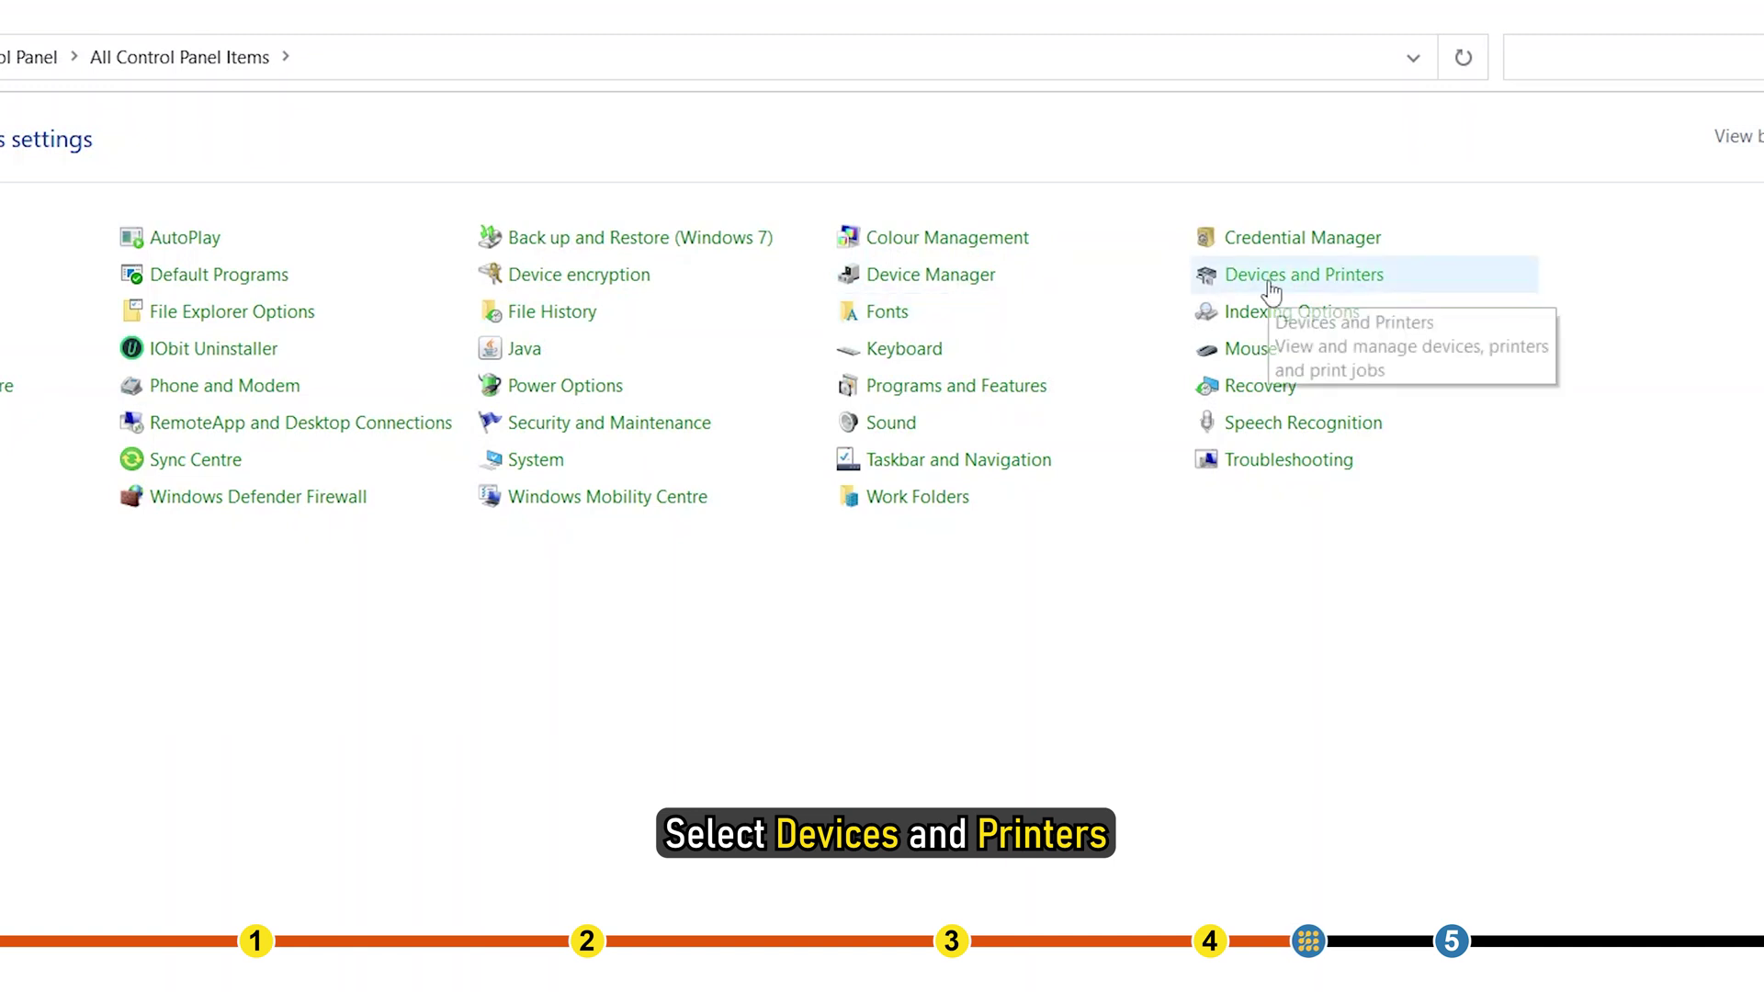
Cancel all documents in the Canon MP280 series print queue from Devices and Printers.
left_click(1270, 290)
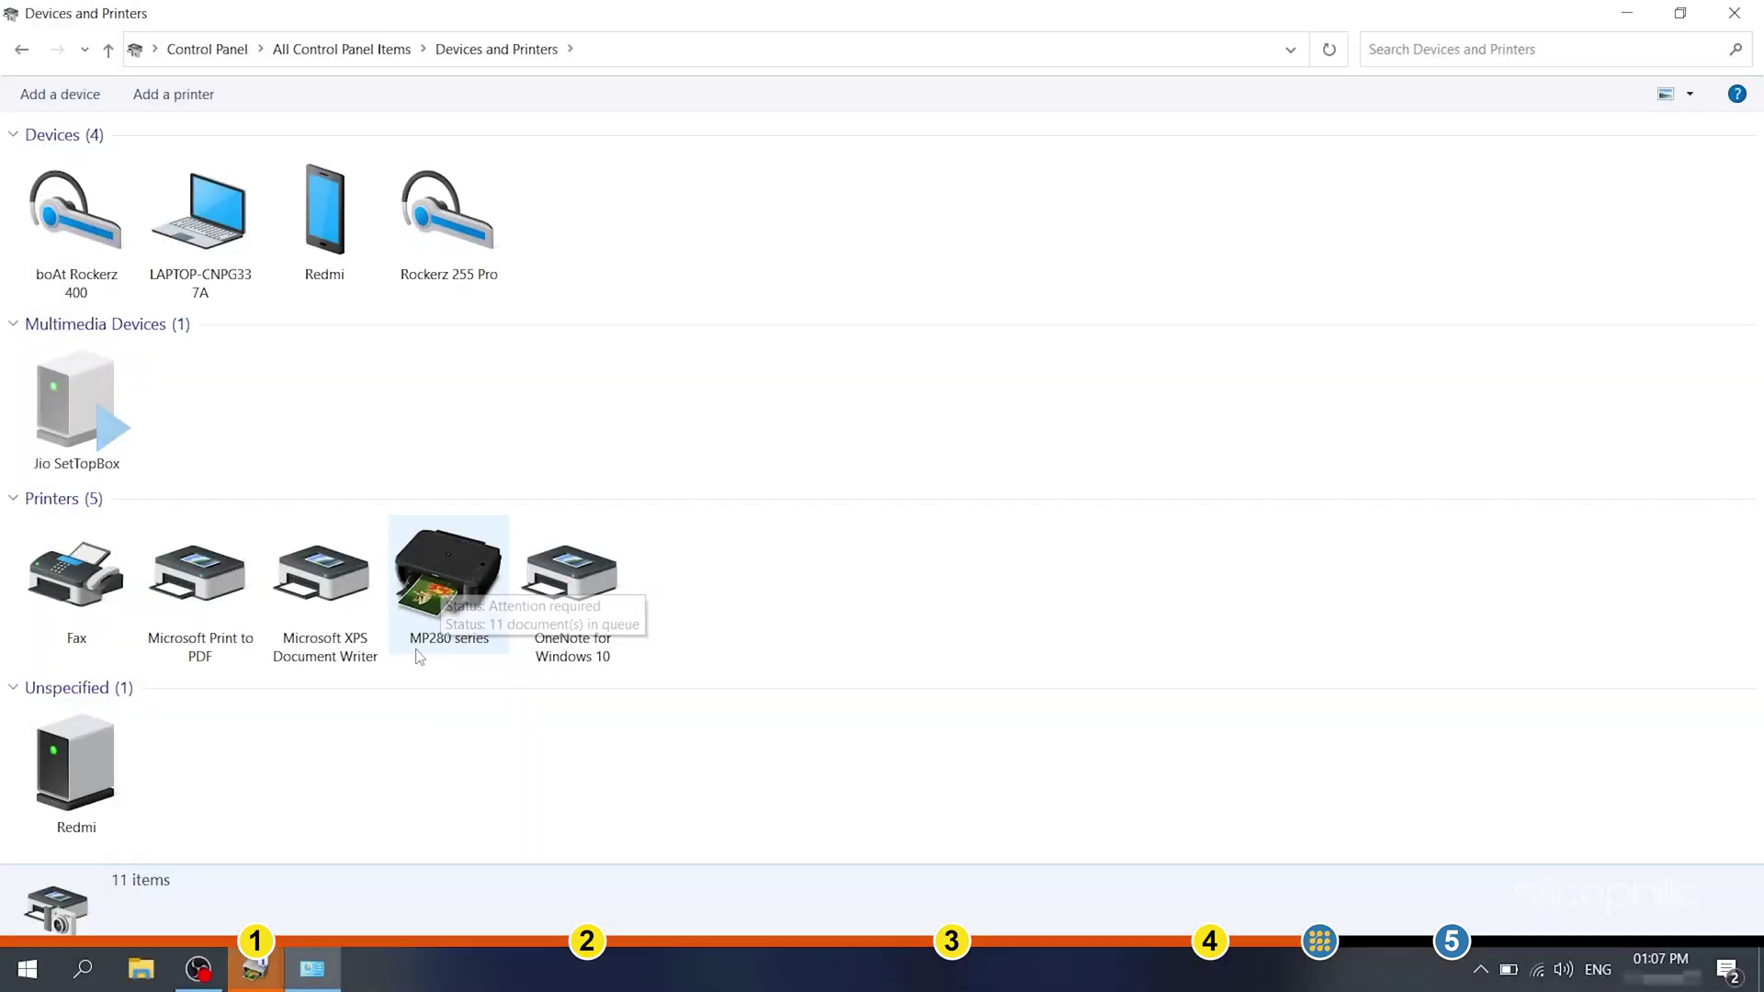
right_click(436, 575)
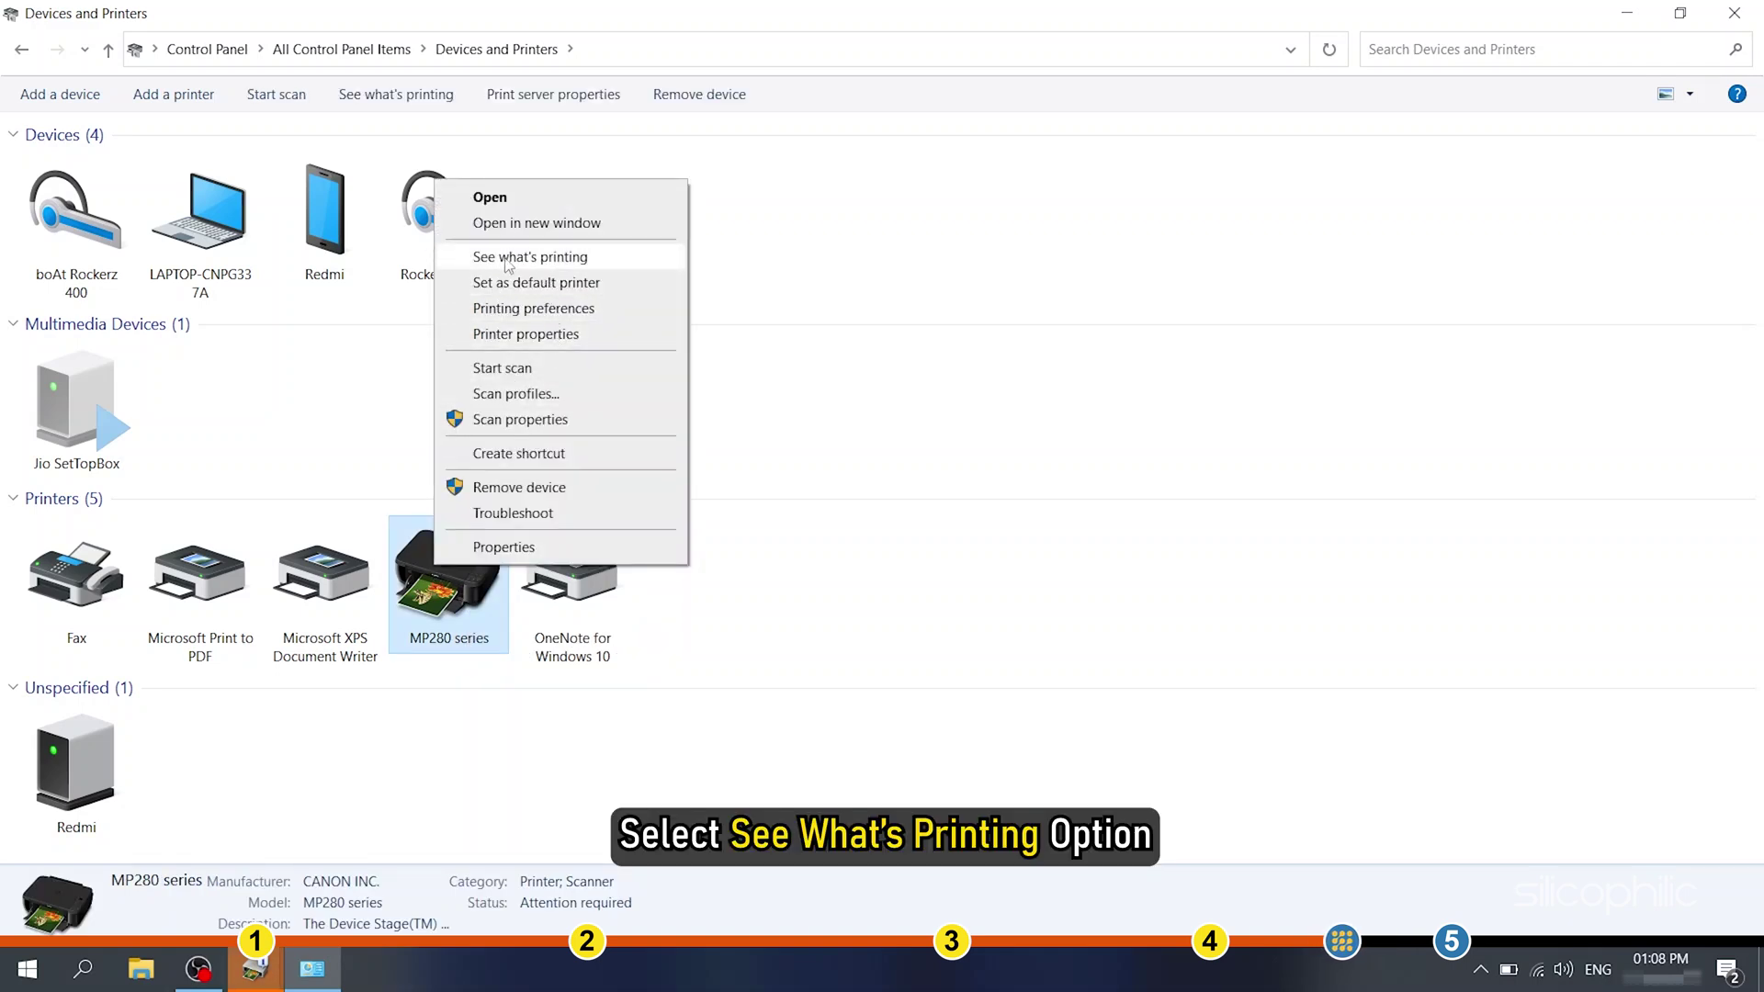
left_click(565, 259)
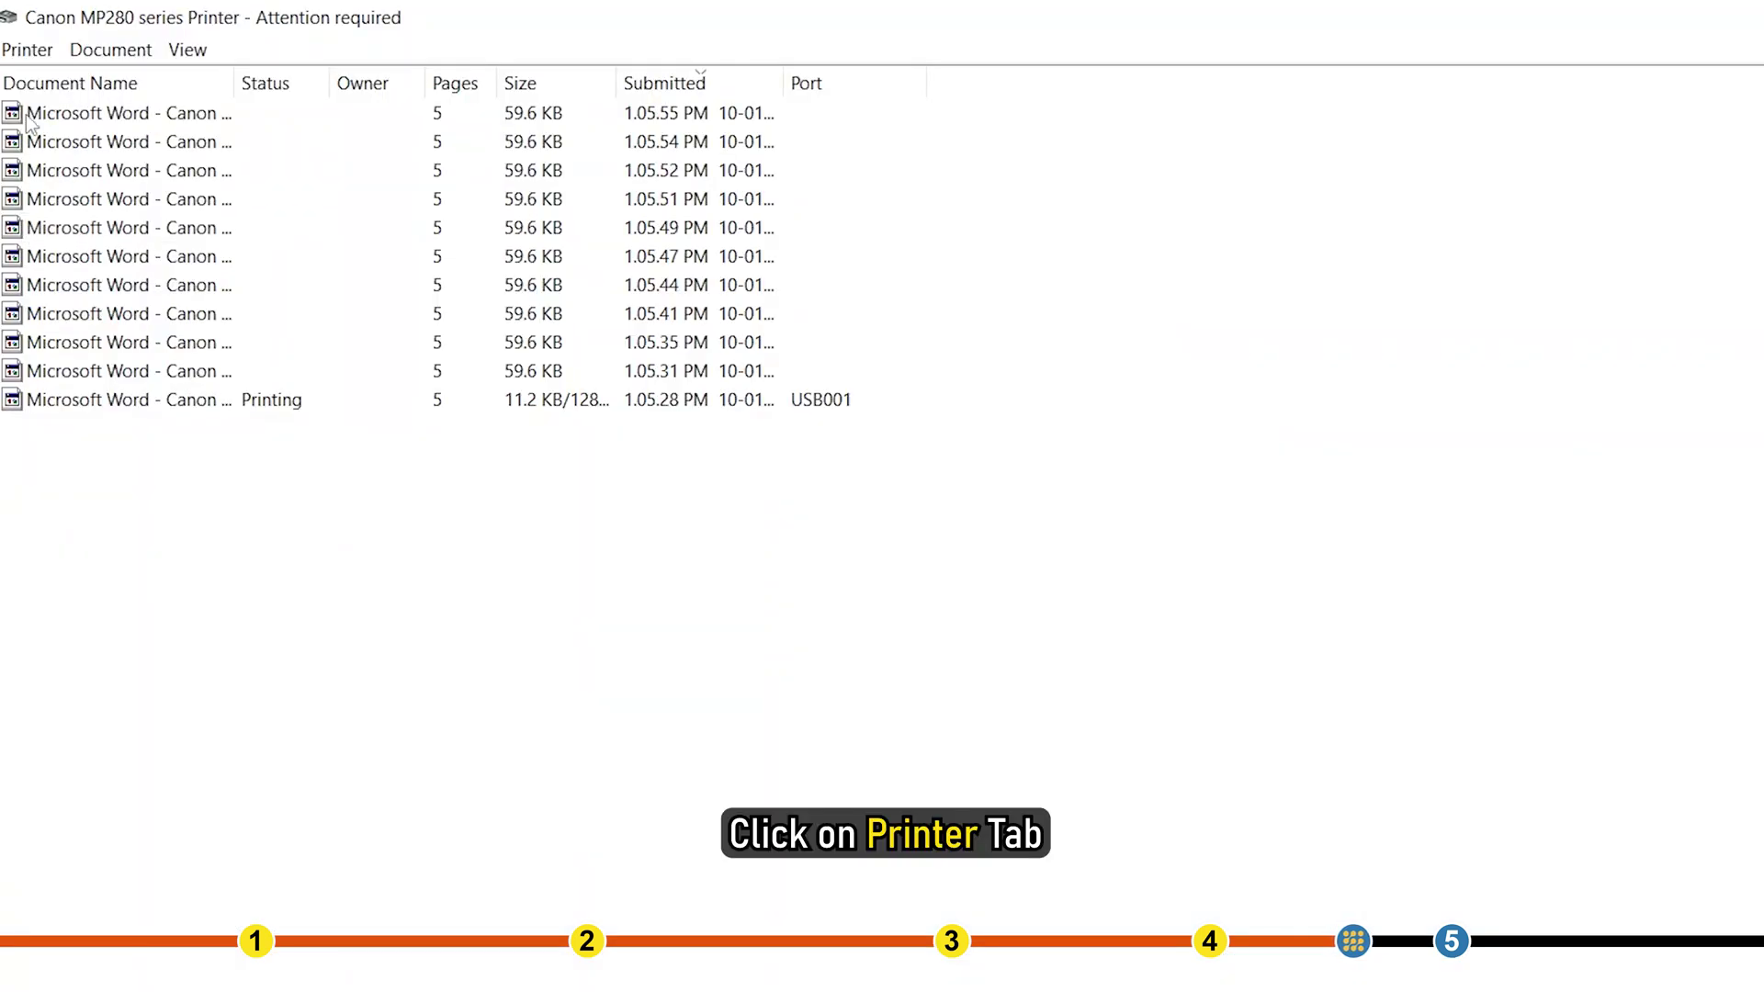
left_click(21, 52)
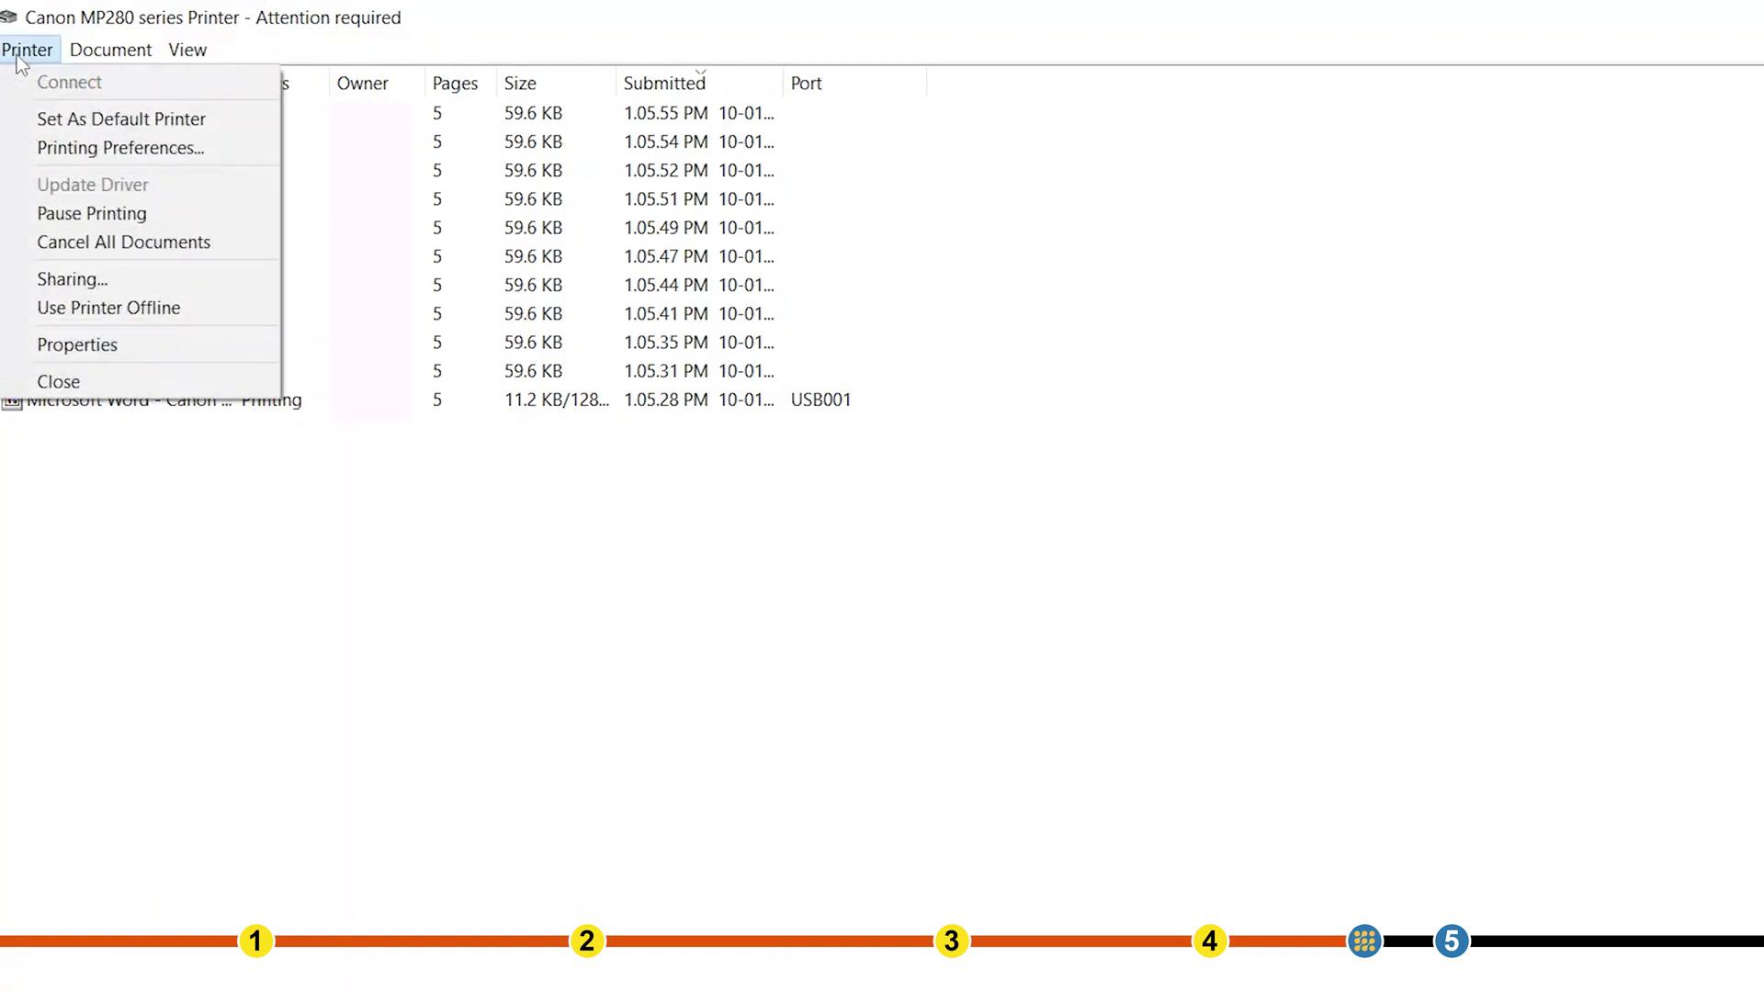
left_click(169, 244)
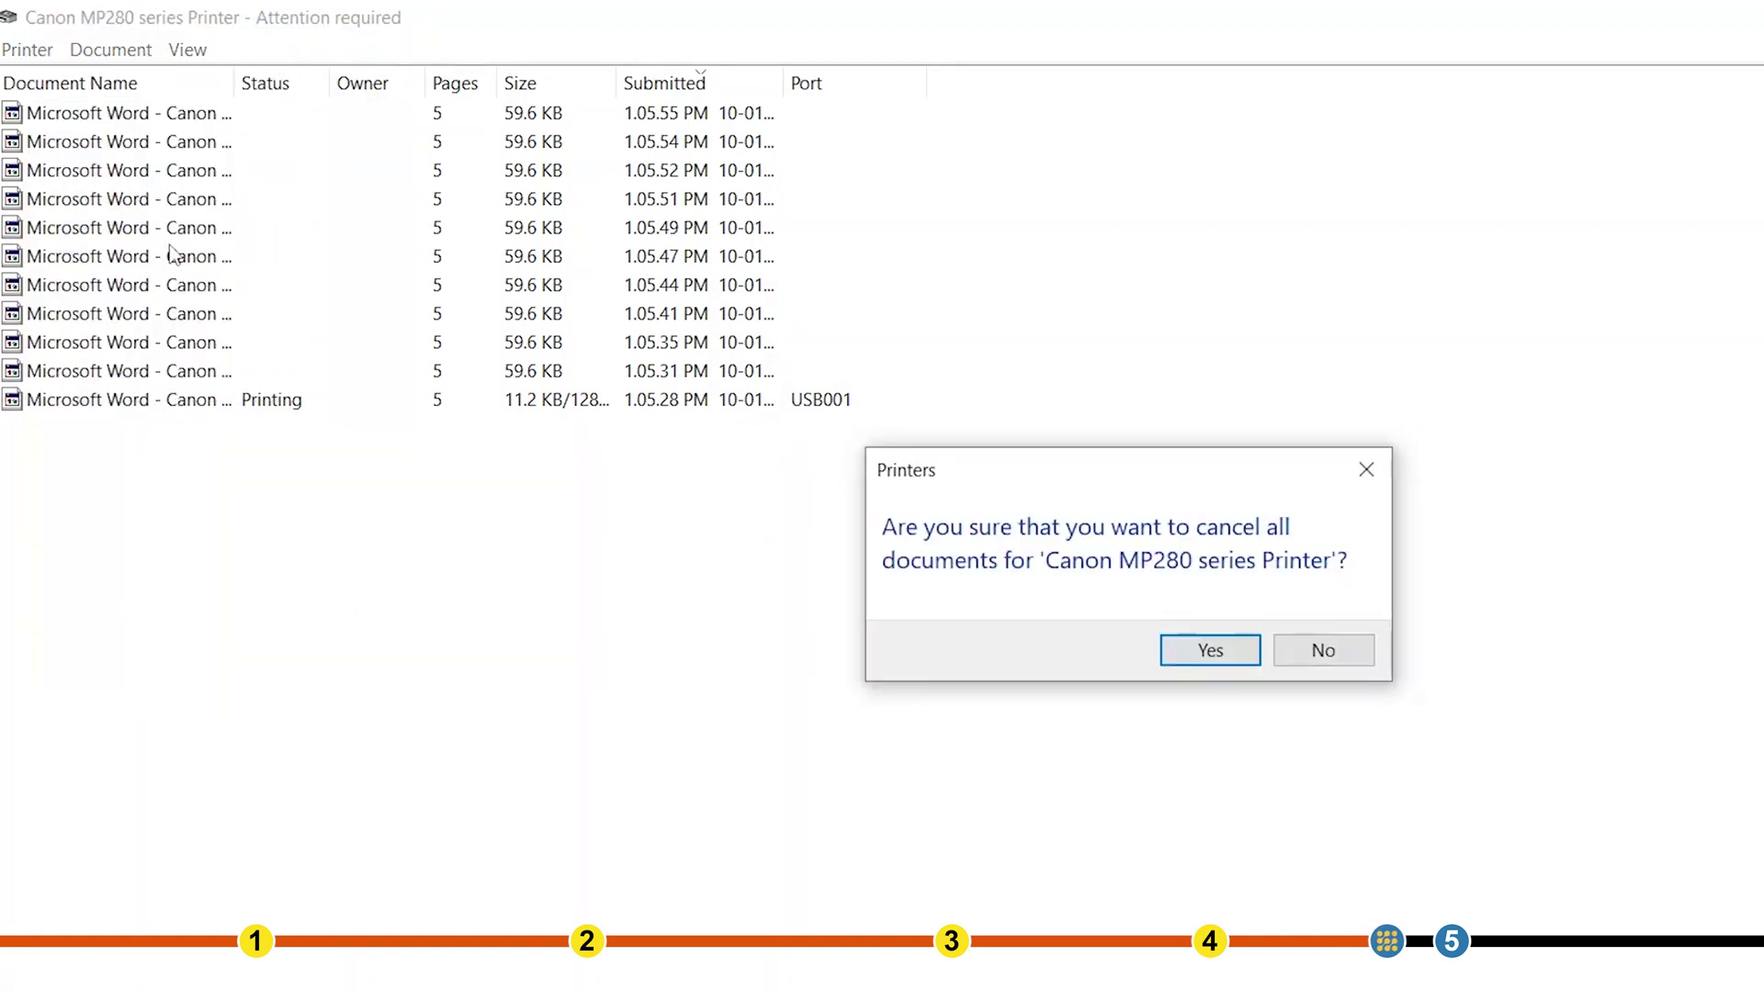
left_click(1213, 654)
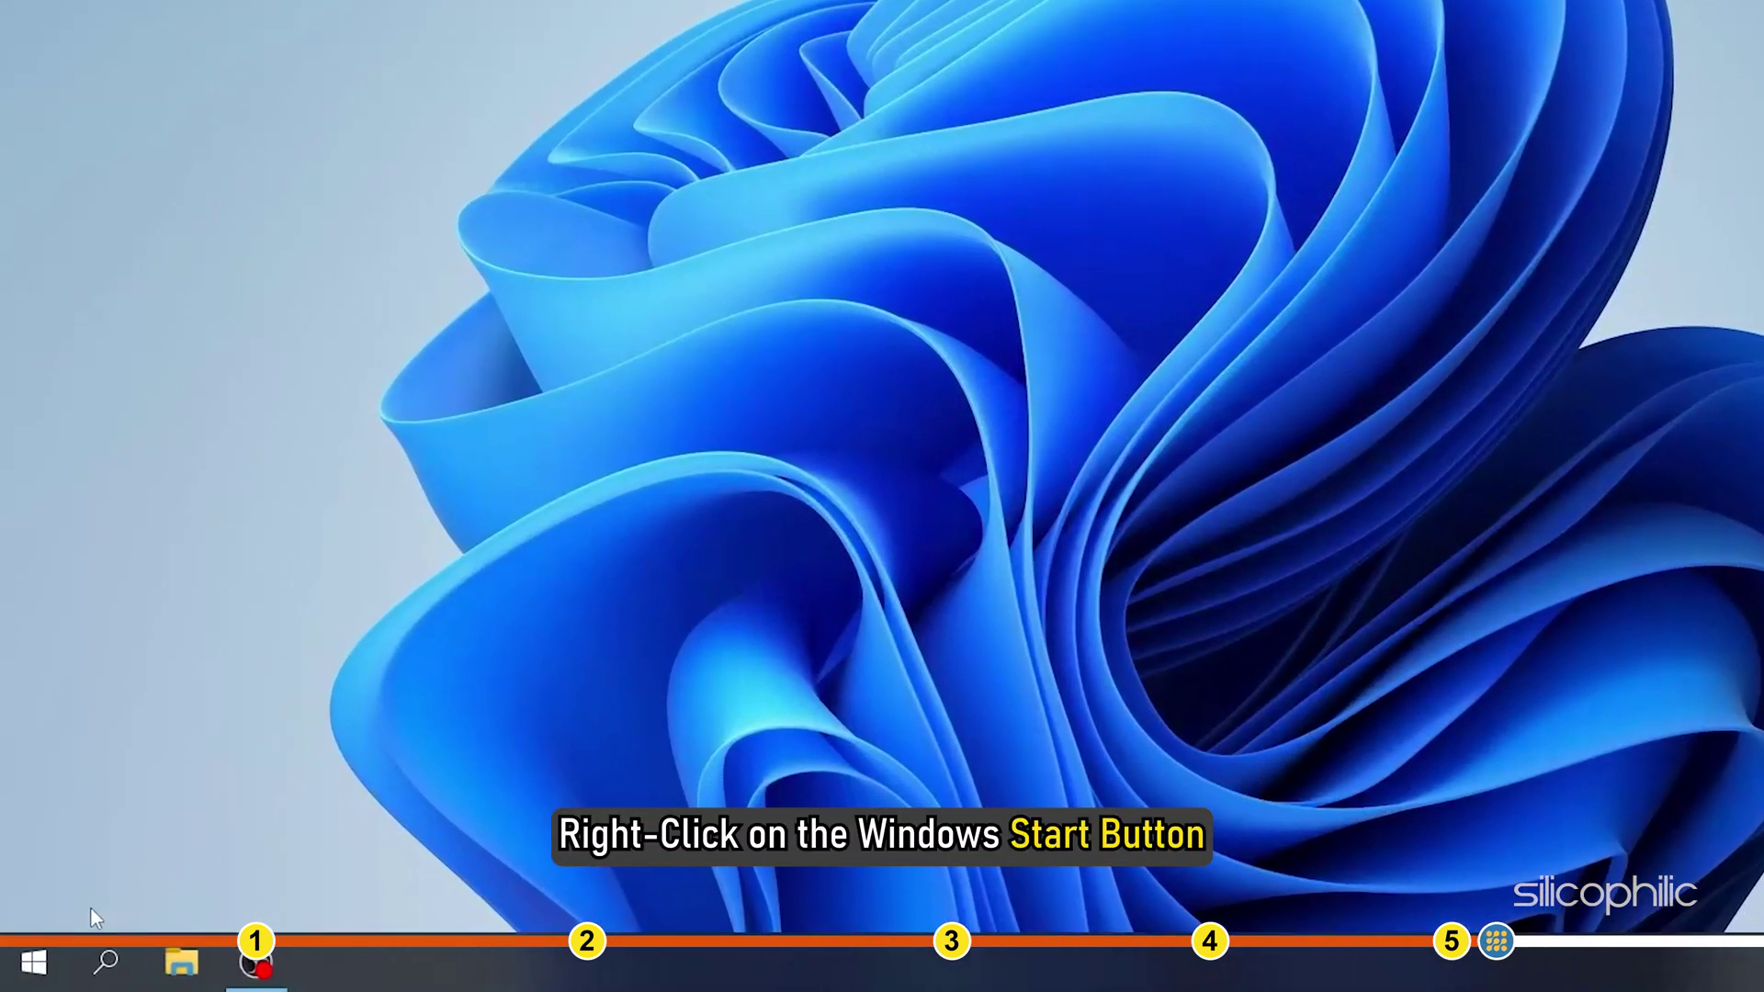
Uninstall the Canon MP280 series Printer from the Printers category in Device Manager.
right_click(34, 961)
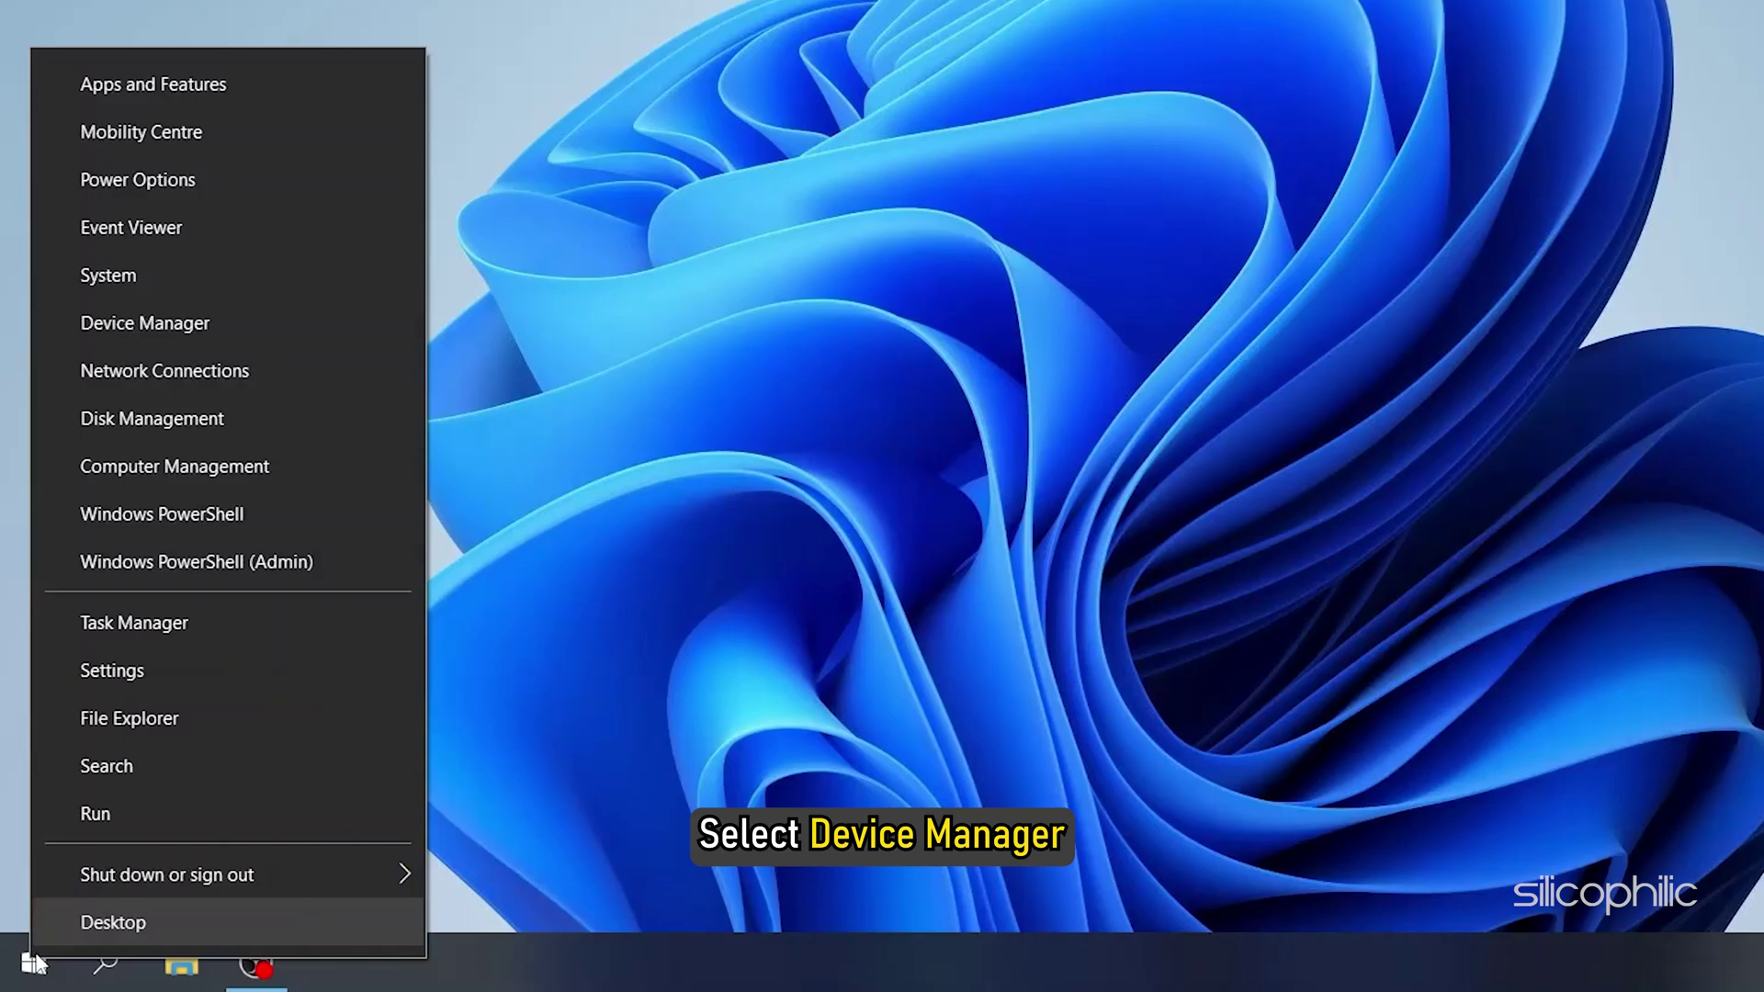
left_click(129, 327)
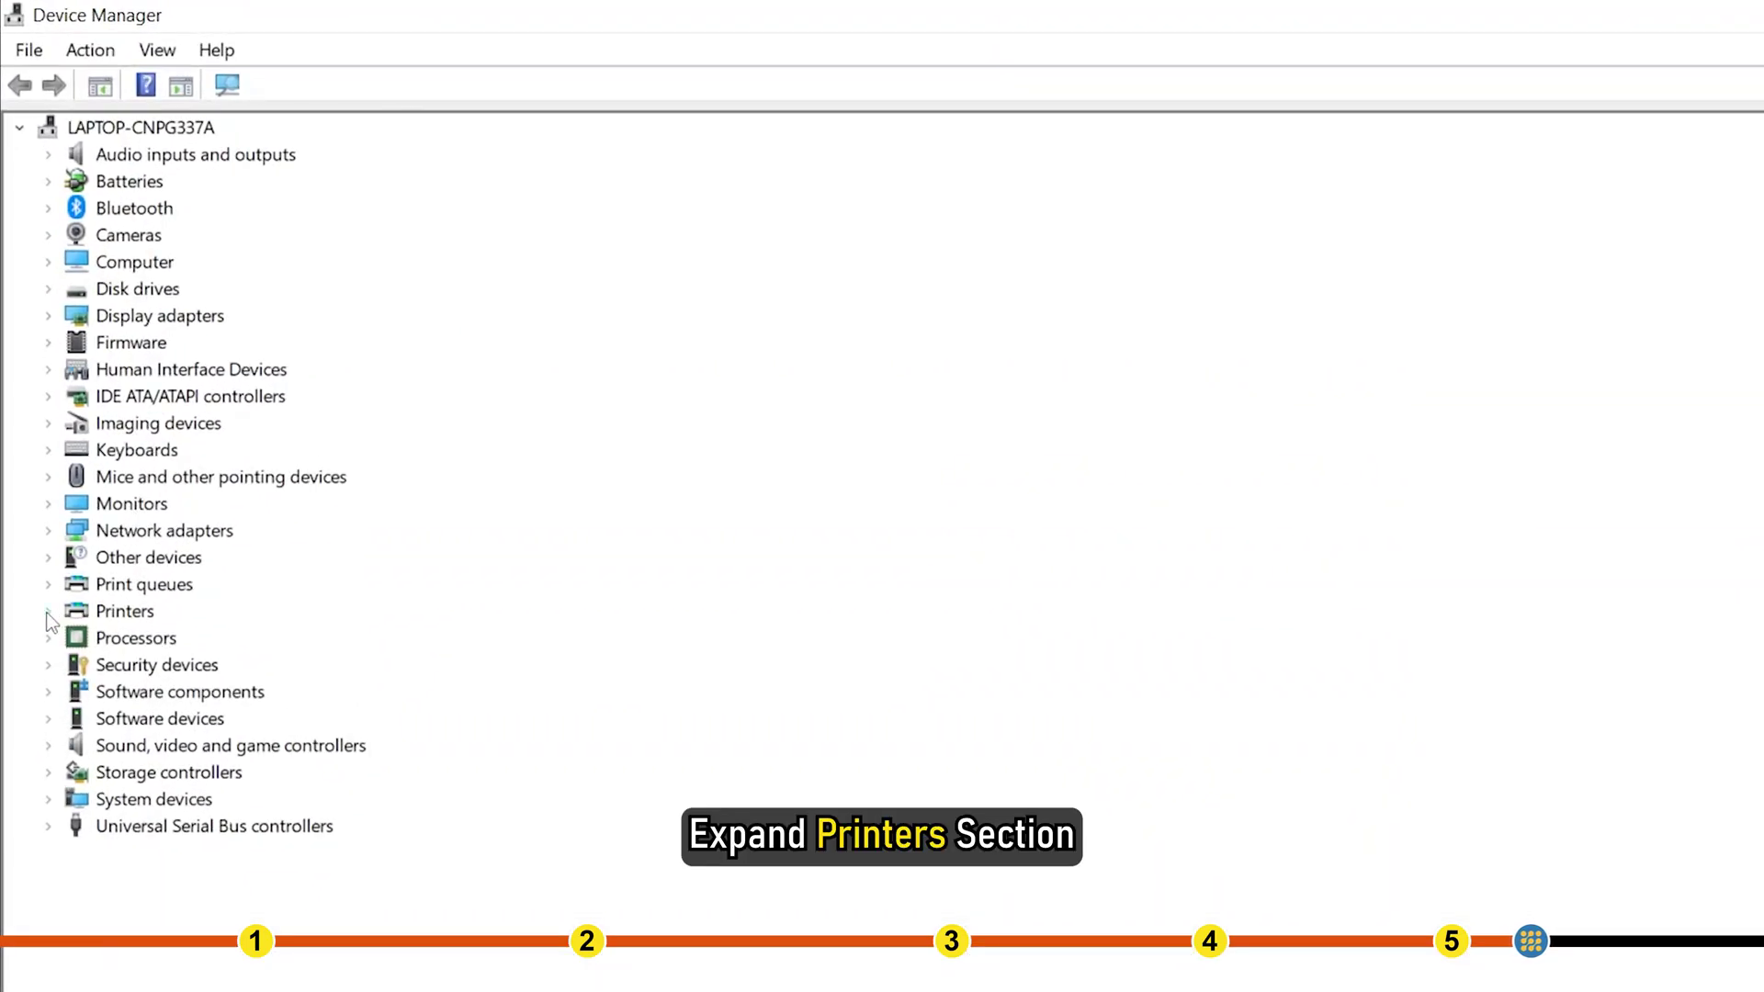
left_click(48, 611)
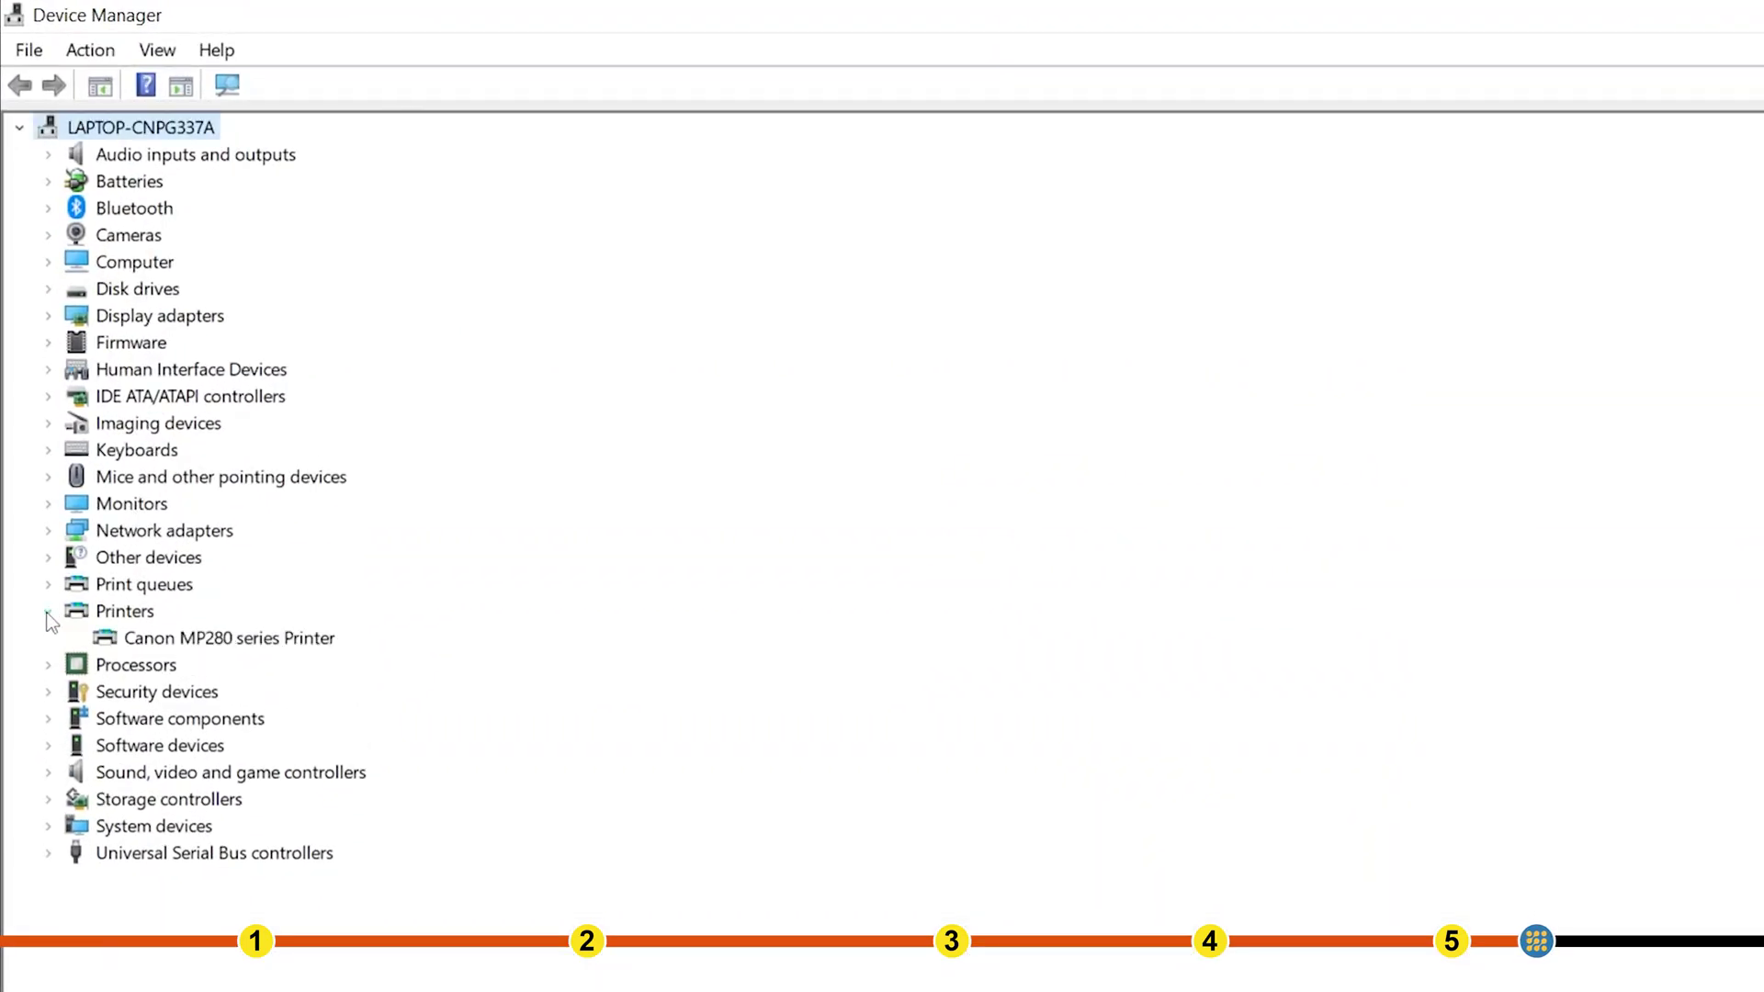
right_click(218, 641)
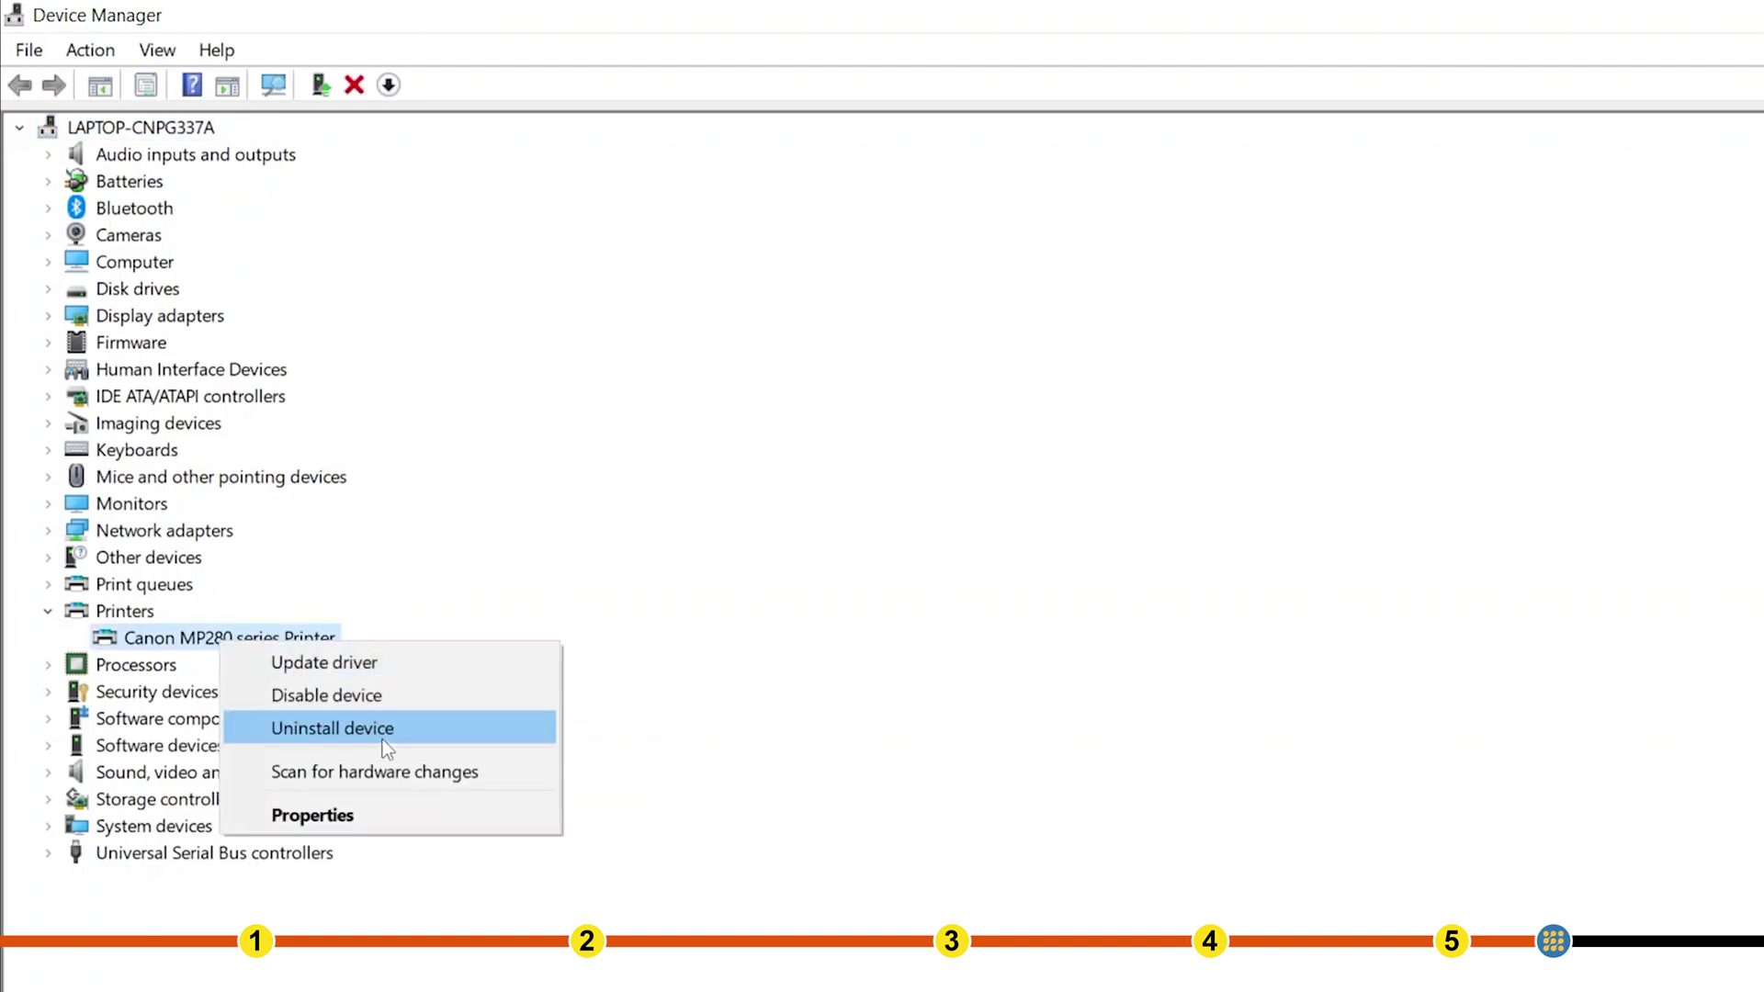
left_click(288, 731)
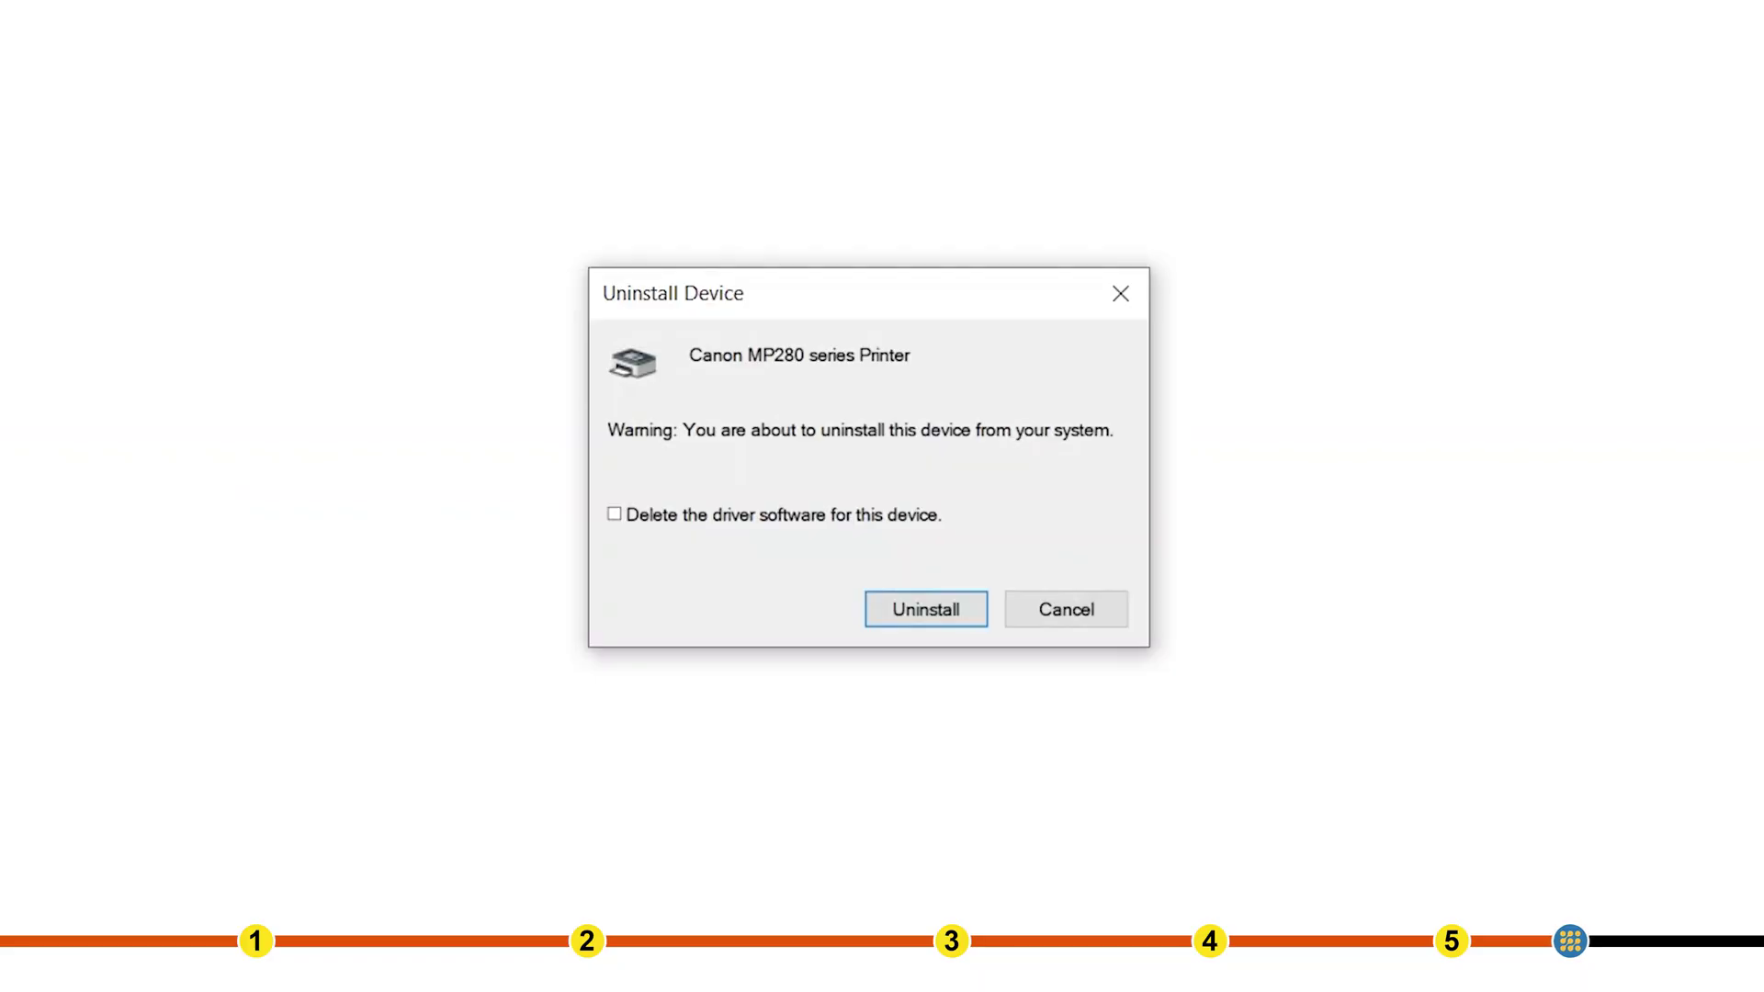
left_click(919, 612)
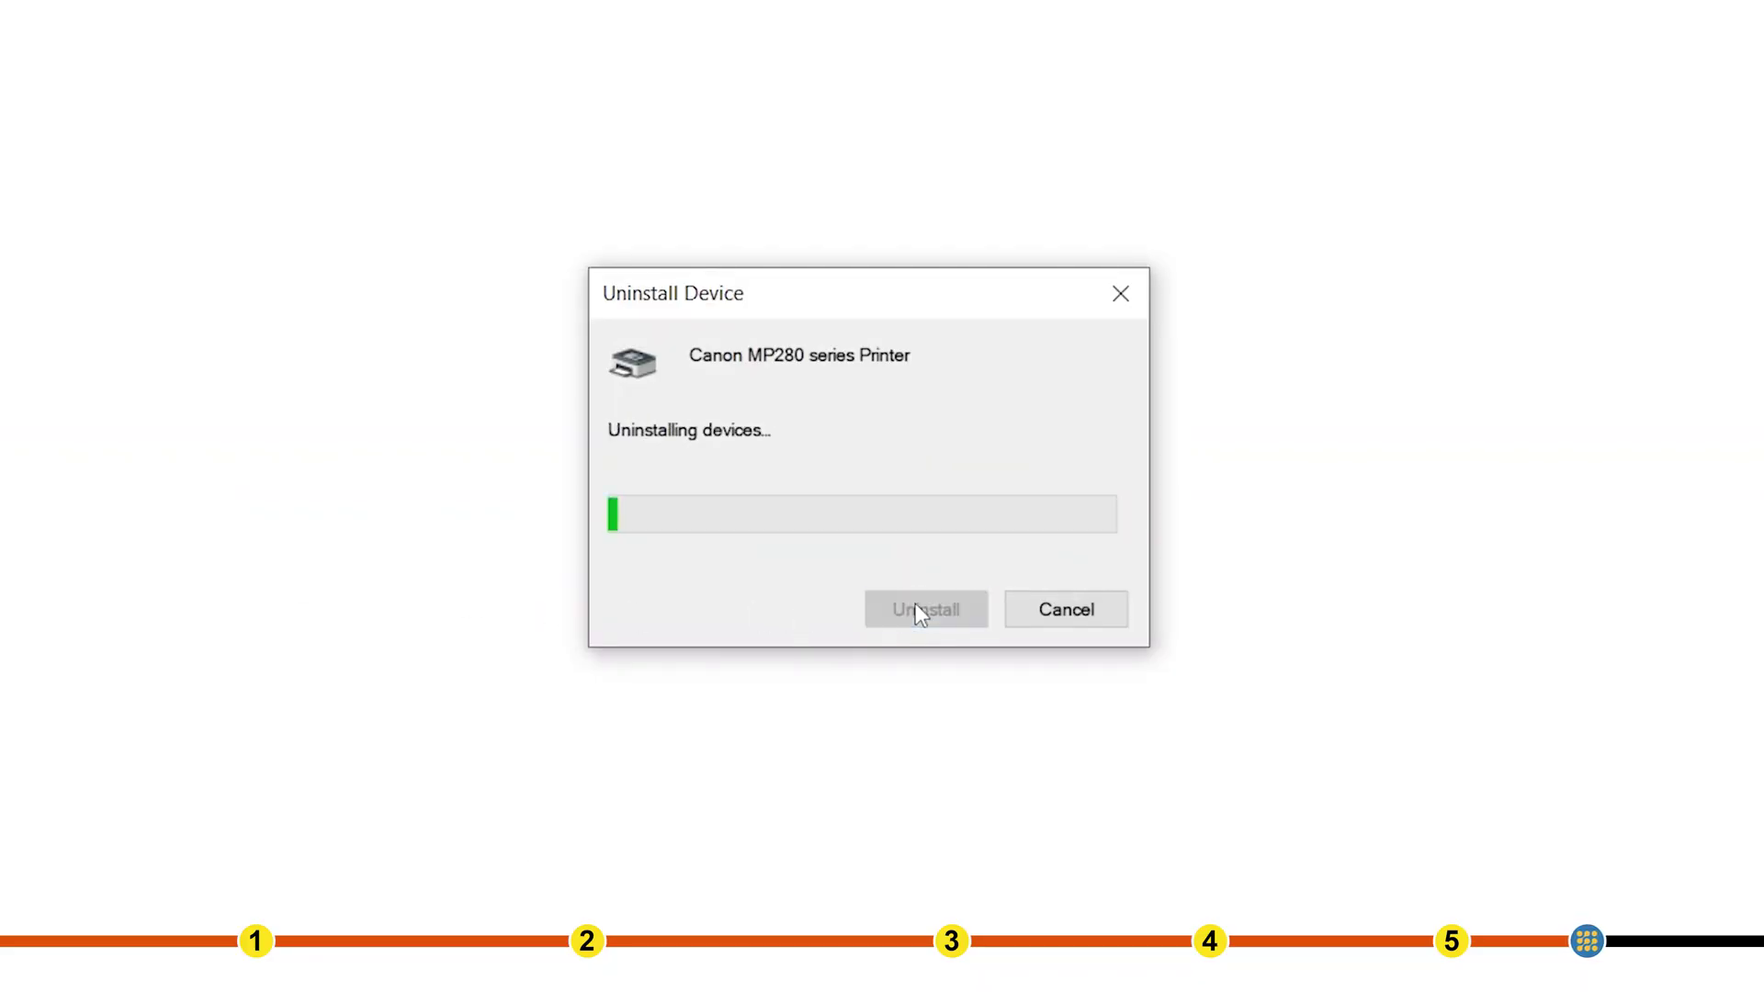